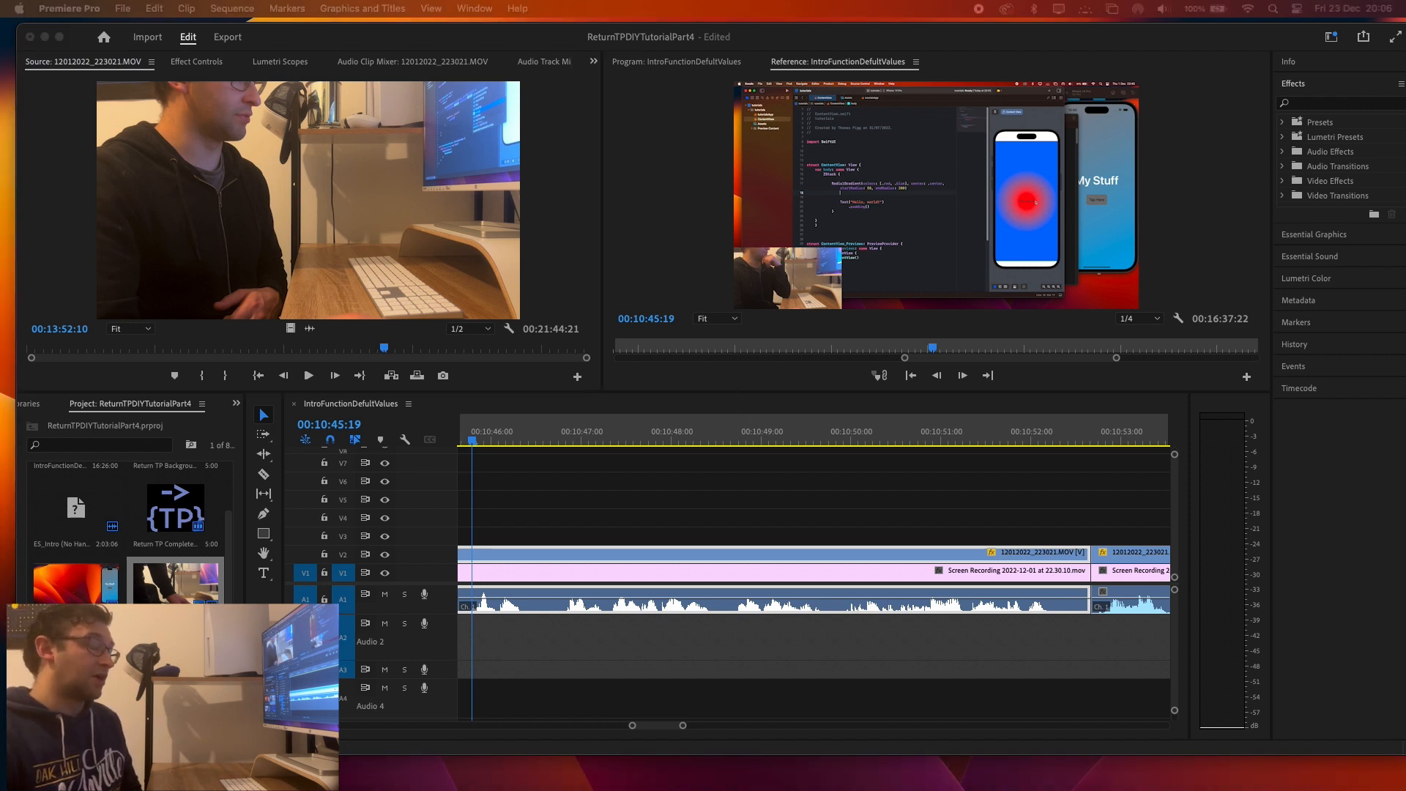
Switch to DaVinci Resolve and move the Timeline 1 playhead to 01:00:17:19.
left_click_drag(1405, 202, 498, 43)
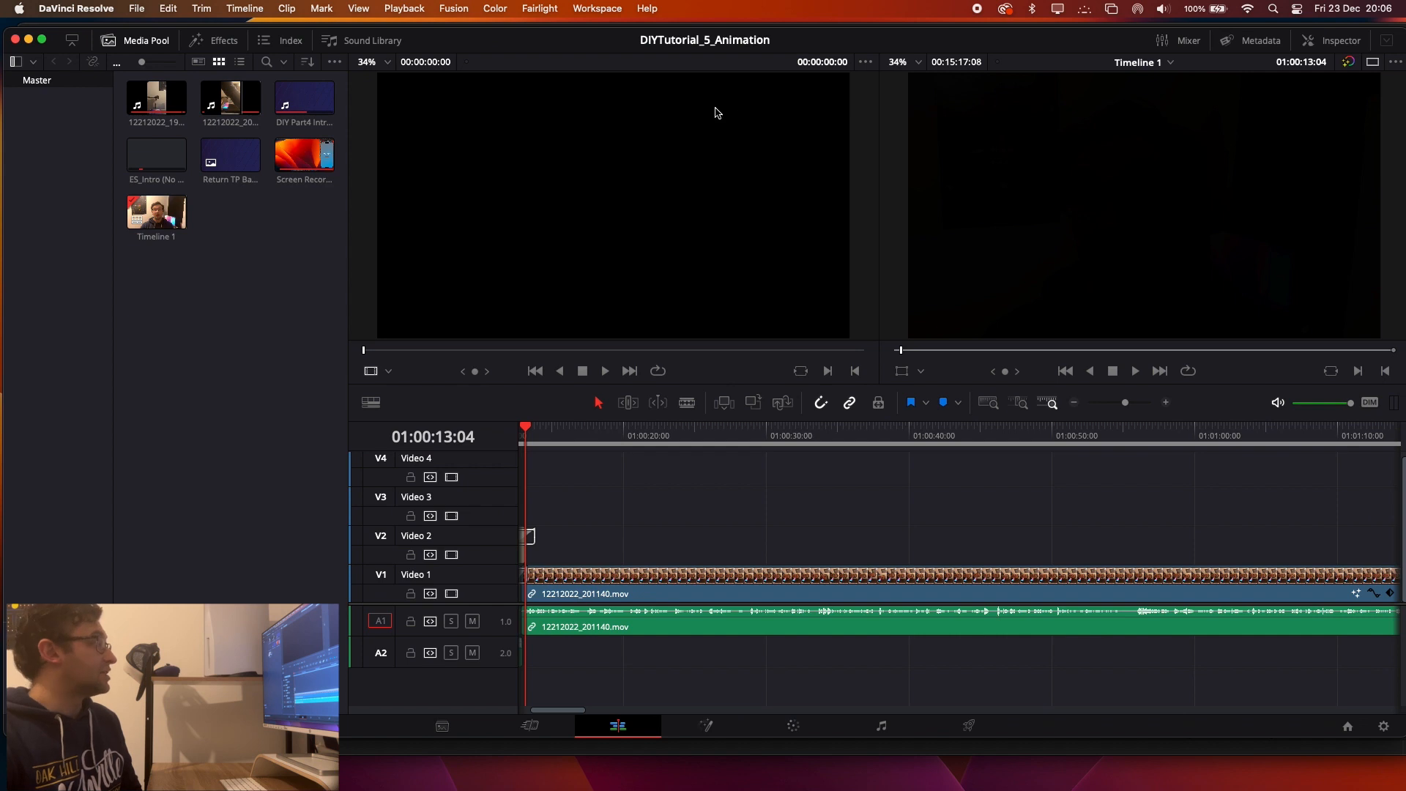
left_click(588, 436)
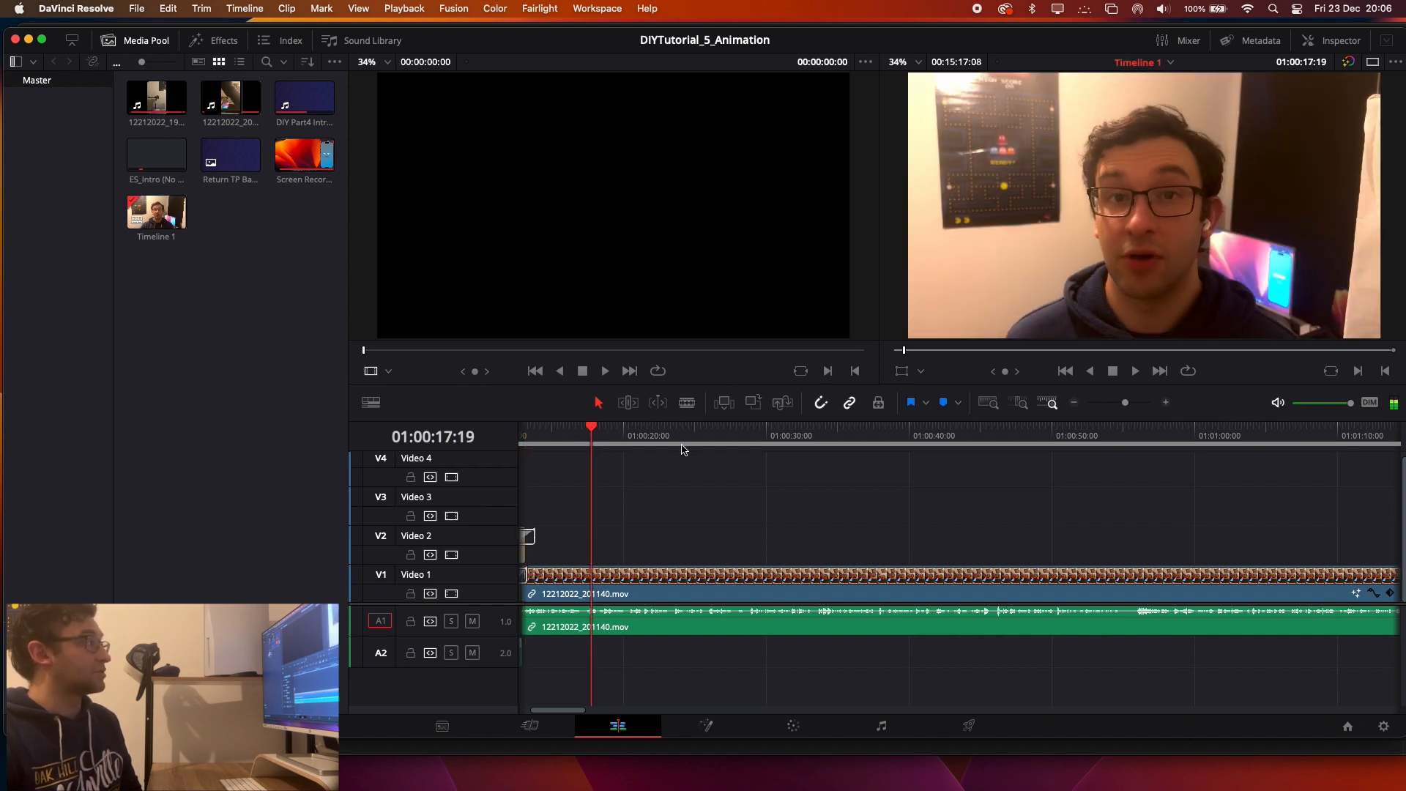
mouse_move(478, 46)
left_mouse_down()
mouse_move(493, 714)
mouse_move(431, 135)
mouse_move(449, 49)
mouse_move(466, 46)
left_mouse_up()
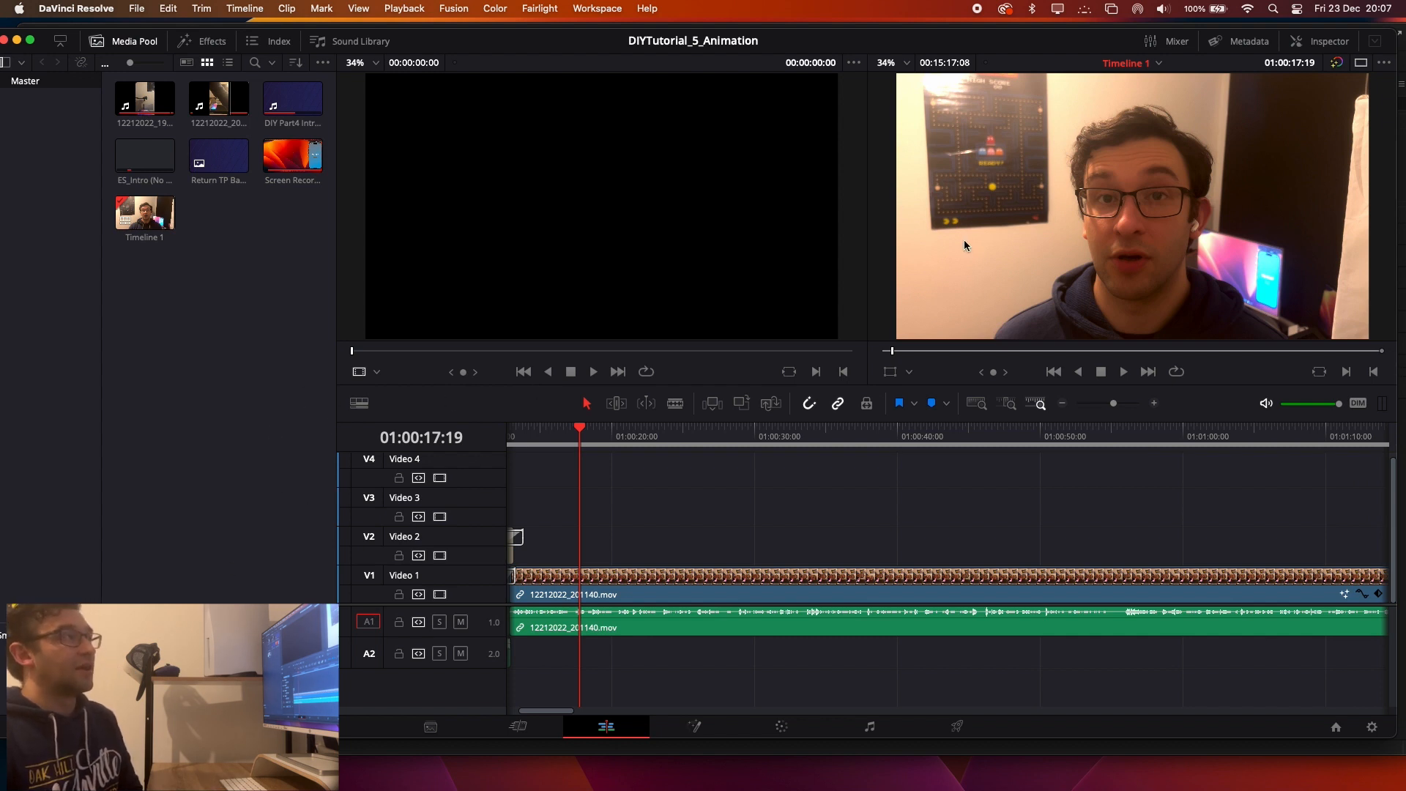
Inspect the transition, audio and video properties of the timeline clip 12212022_201140.mov in the Inspector, and close the Inspector.
left_click(169, 223)
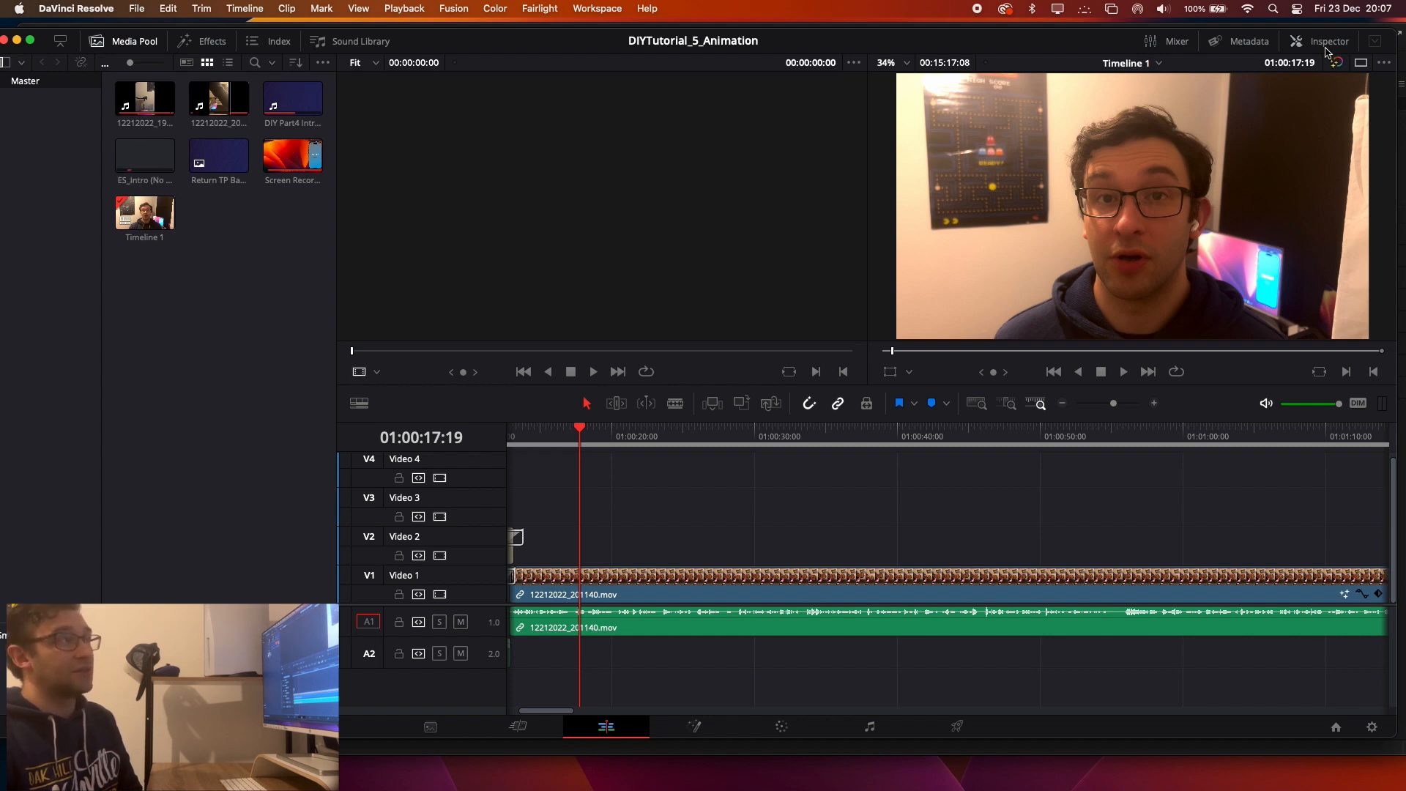
left_click(1324, 46)
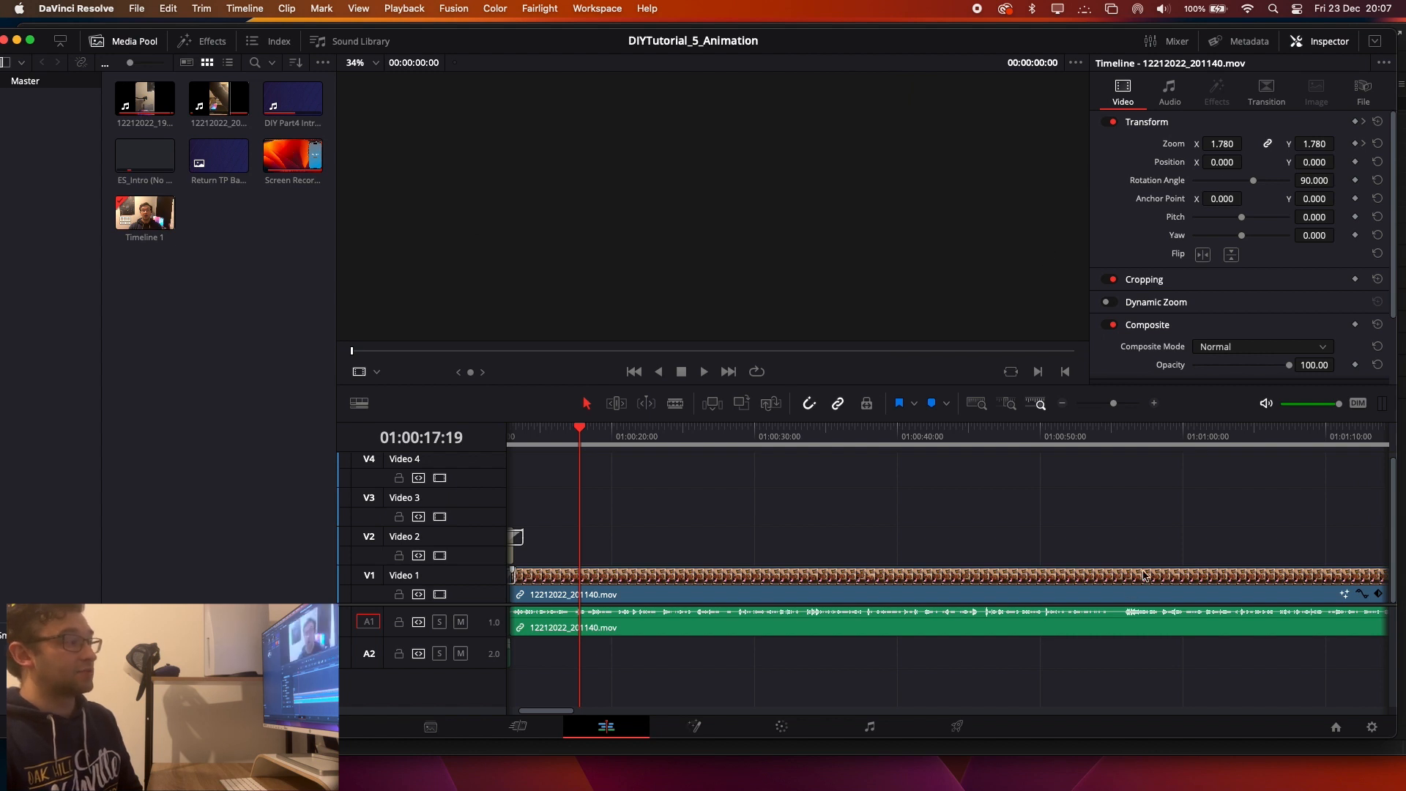
left_click(1043, 593)
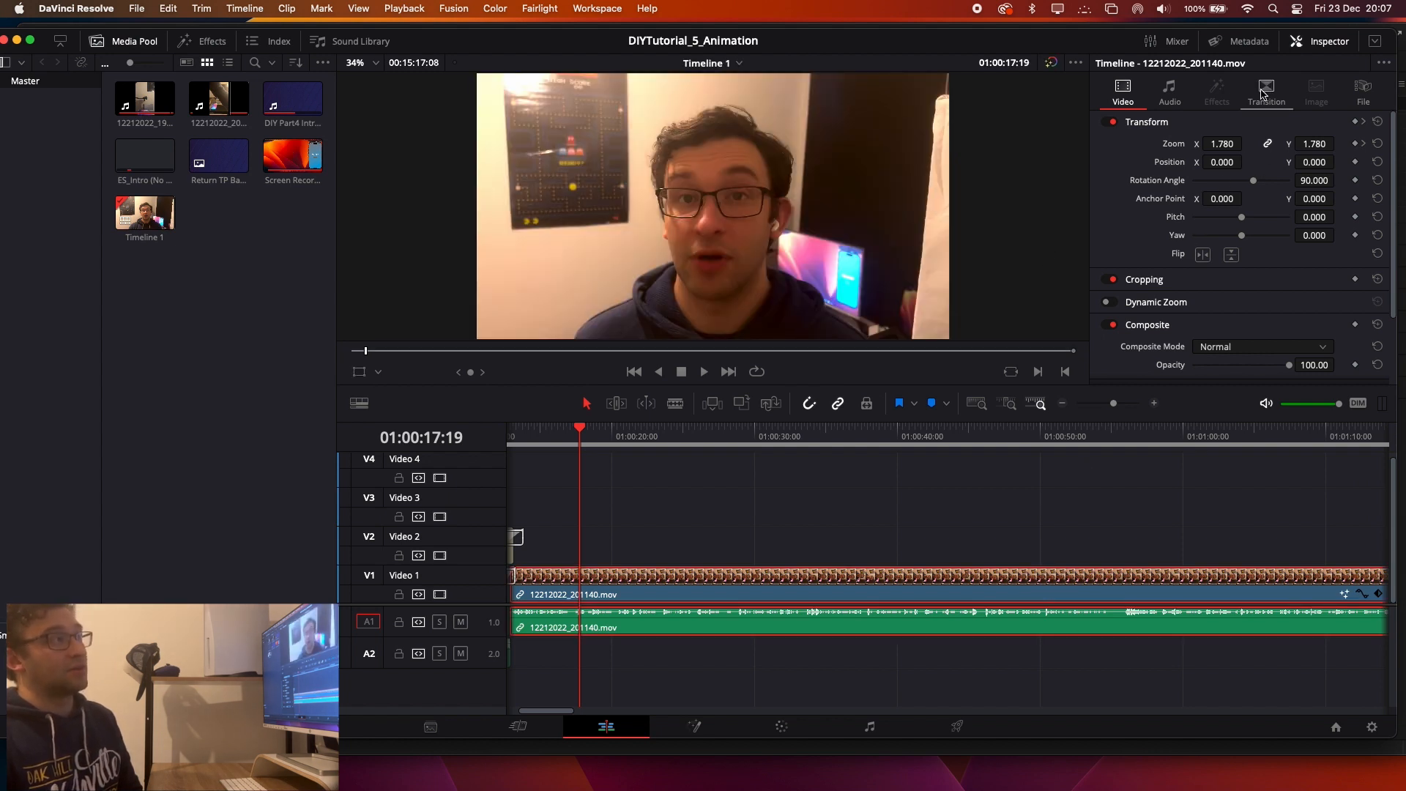
left_click(1266, 92)
left_click(1169, 92)
left_click(1123, 92)
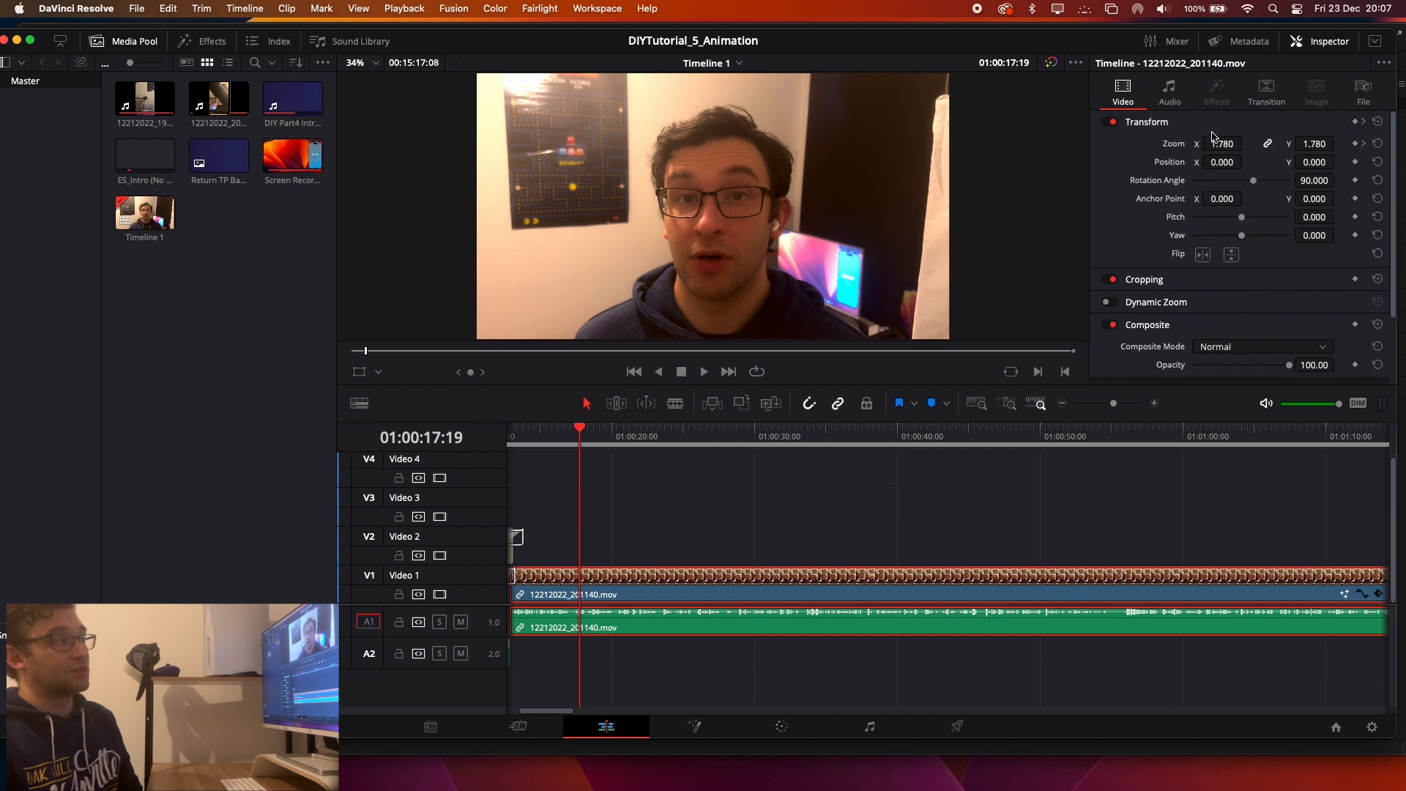
scroll(1201, 318, "down", 4)
scroll(1215, 312, "up", 4)
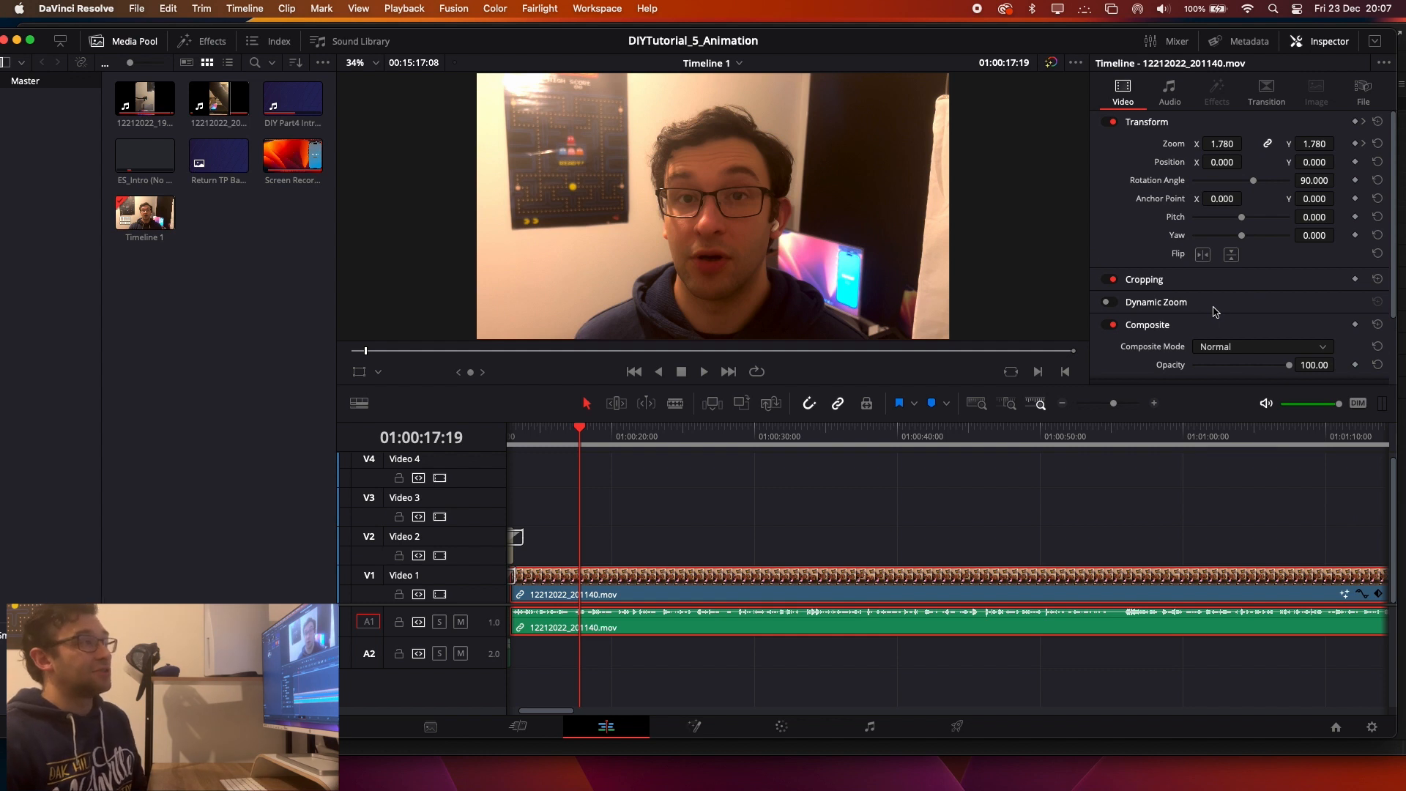
left_click(1311, 41)
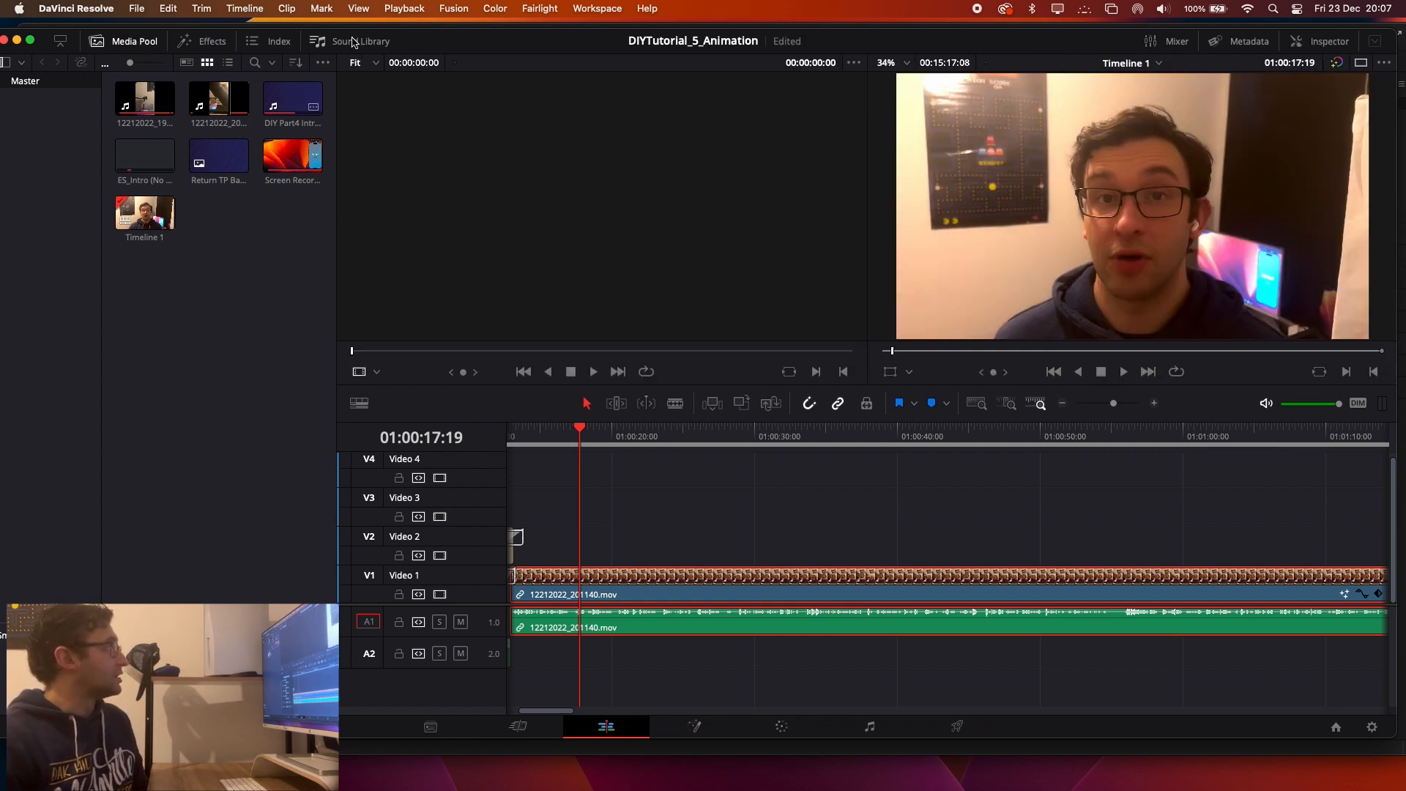
Switch to Premiere Pro and zoom out the IntroFunctionDefultValues sequence to examine its earlier clips.
left_click_drag(436, 37, 451, 27)
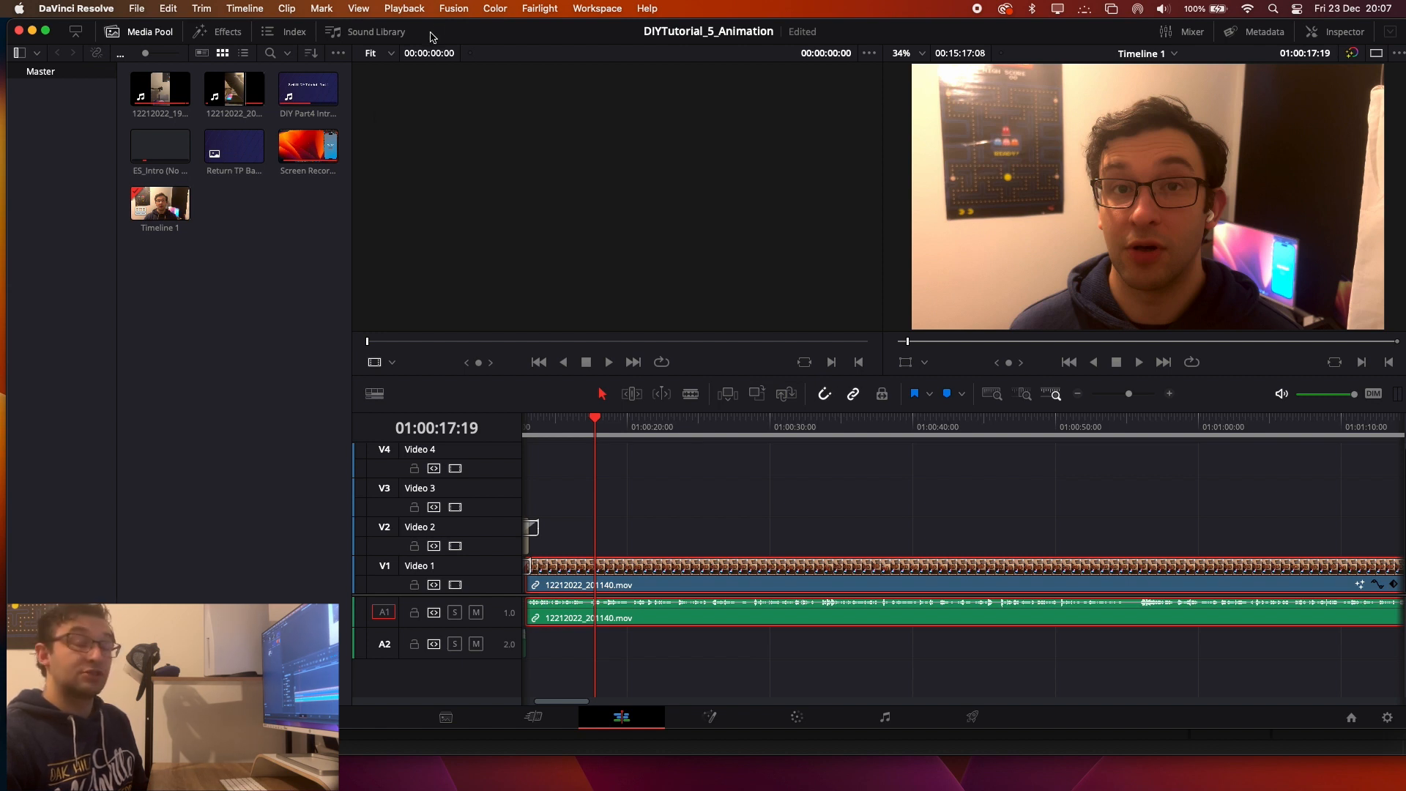
key("ctrl+Left")
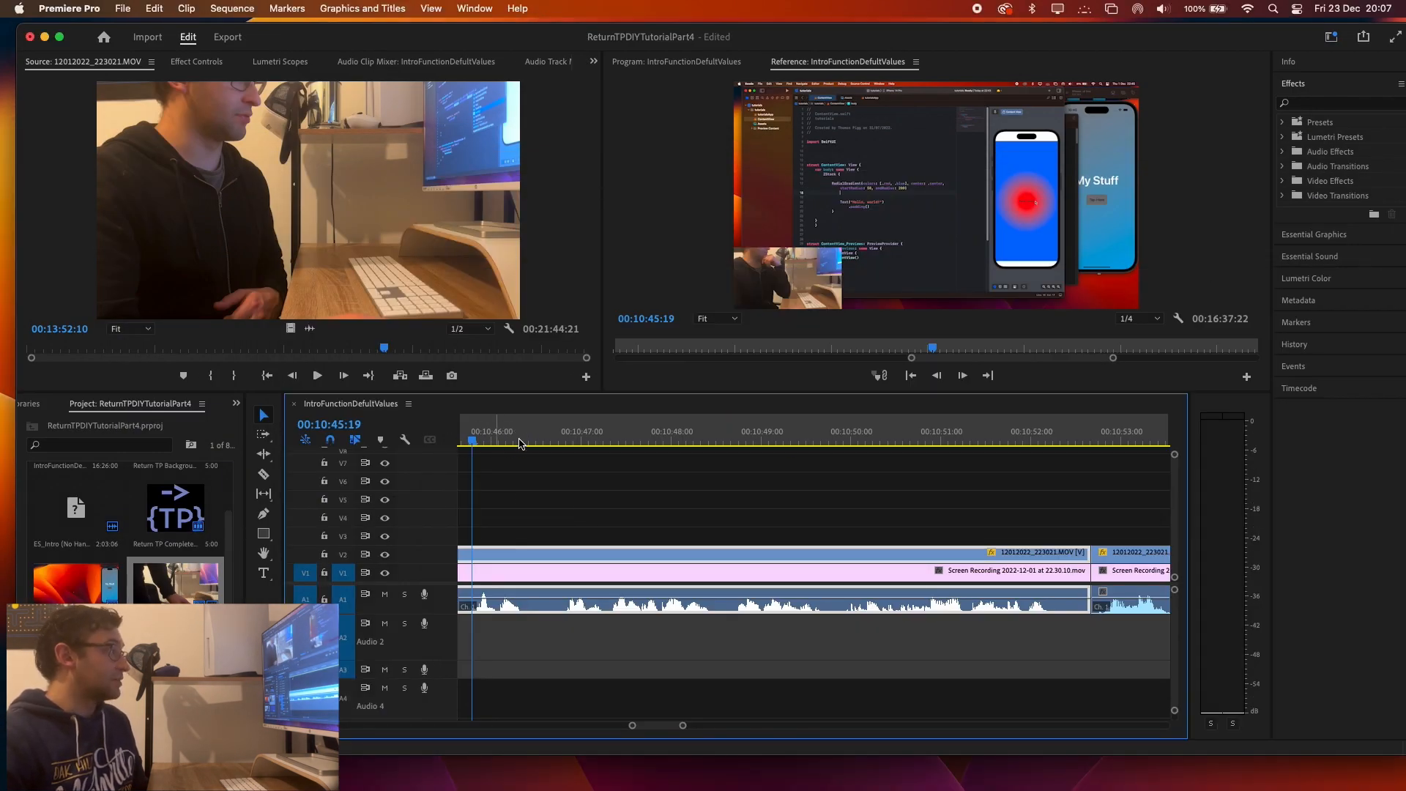
left_click_drag(647, 734, 792, 724)
scroll(608, 649, "up", 2)
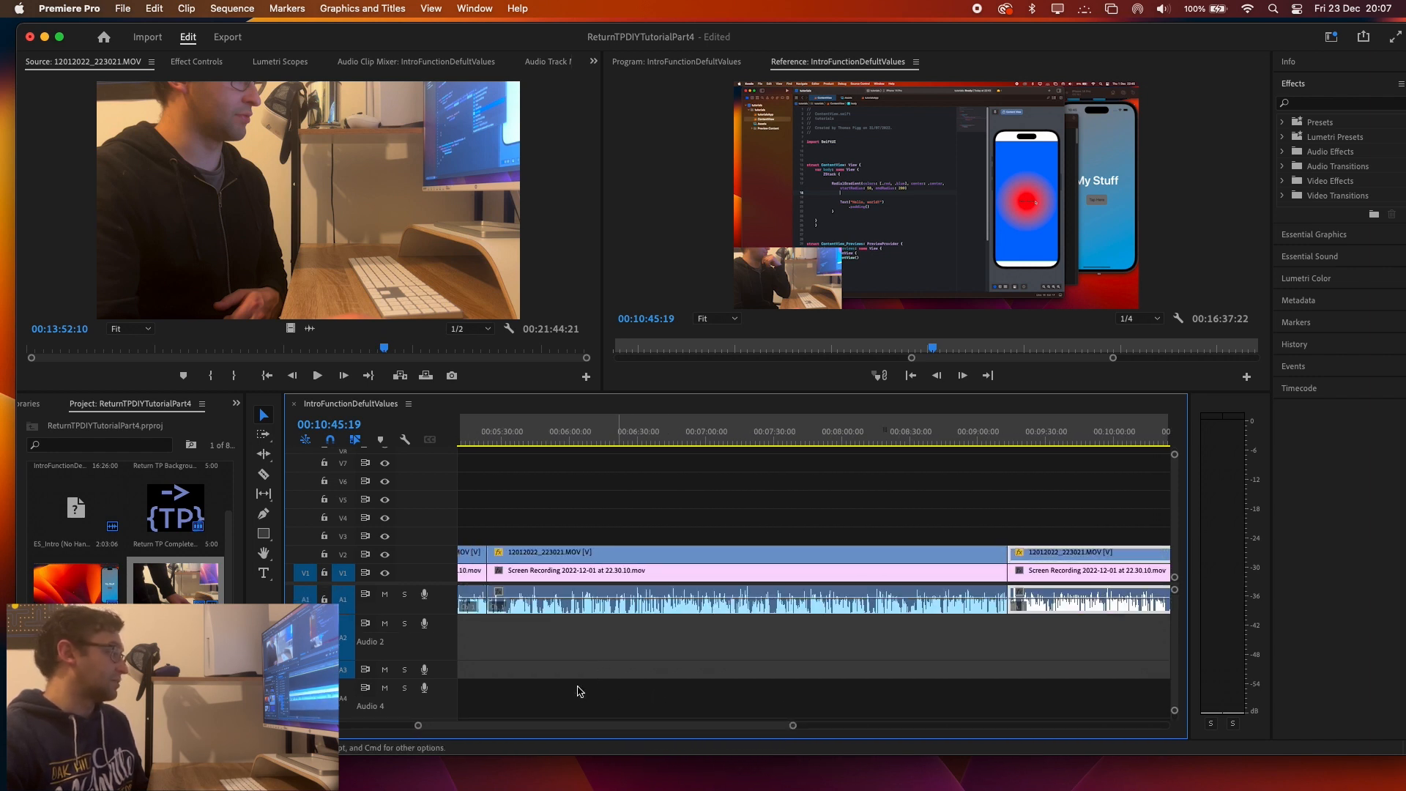
left_click_drag(554, 725, 491, 725)
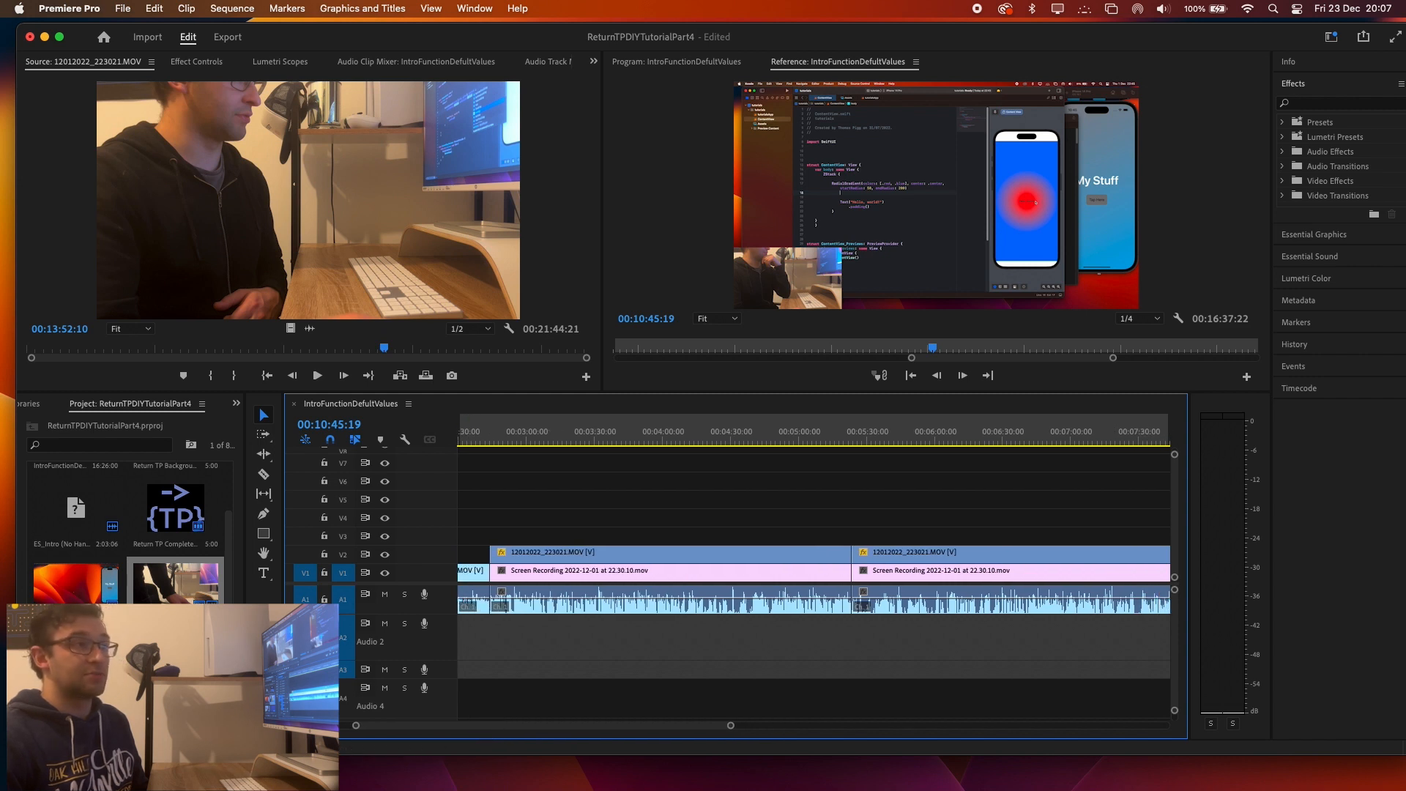
Bring the opening part of the Premiere Pro sequence into view and place the playhead over the stacked title graphics.
left_click_drag(815, 137, 395, 78)
mouse_move(1068, 437)
left_mouse_down()
mouse_move(1054, 438)
mouse_move(1065, 443)
left_mouse_up()
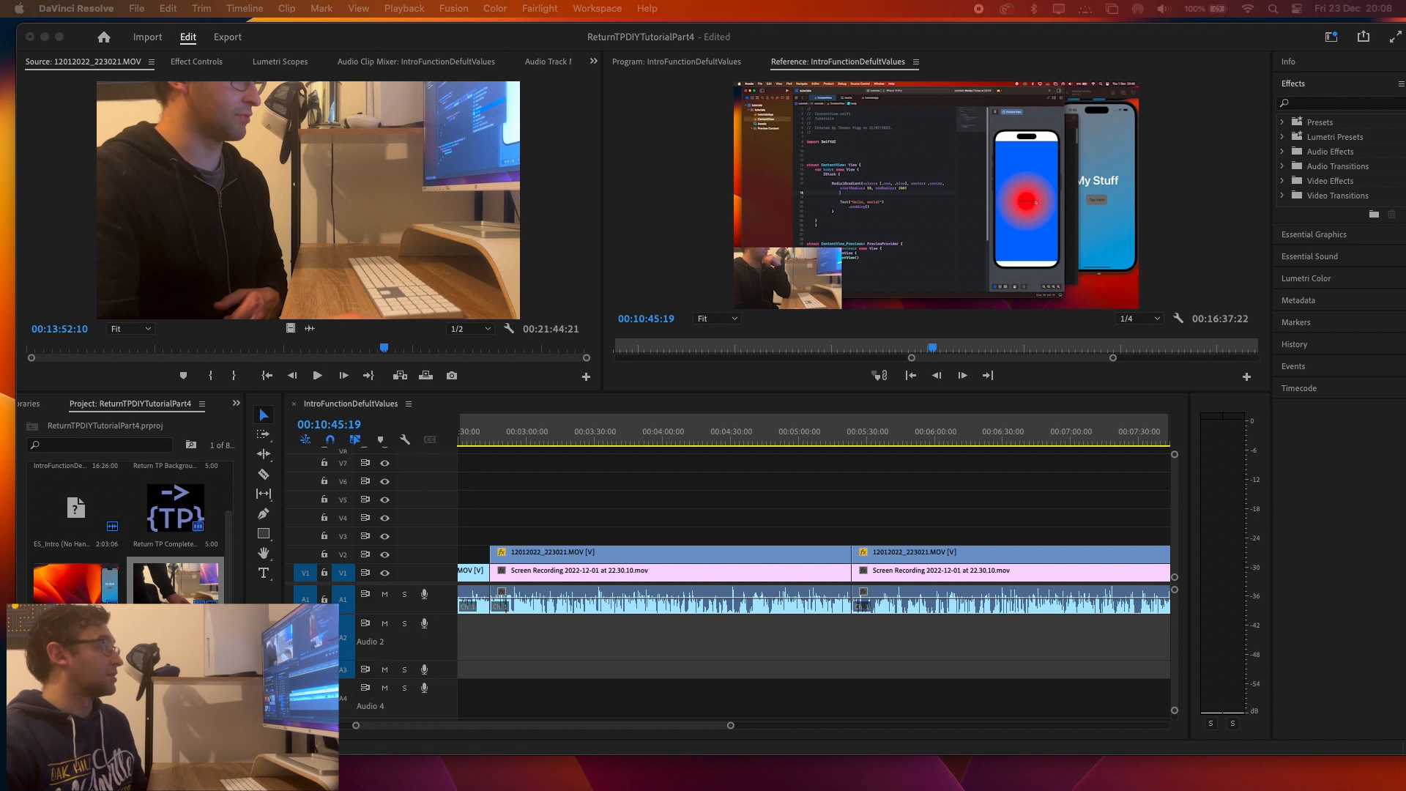
left_click(568, 732)
left_click_drag(464, 731, 414, 732)
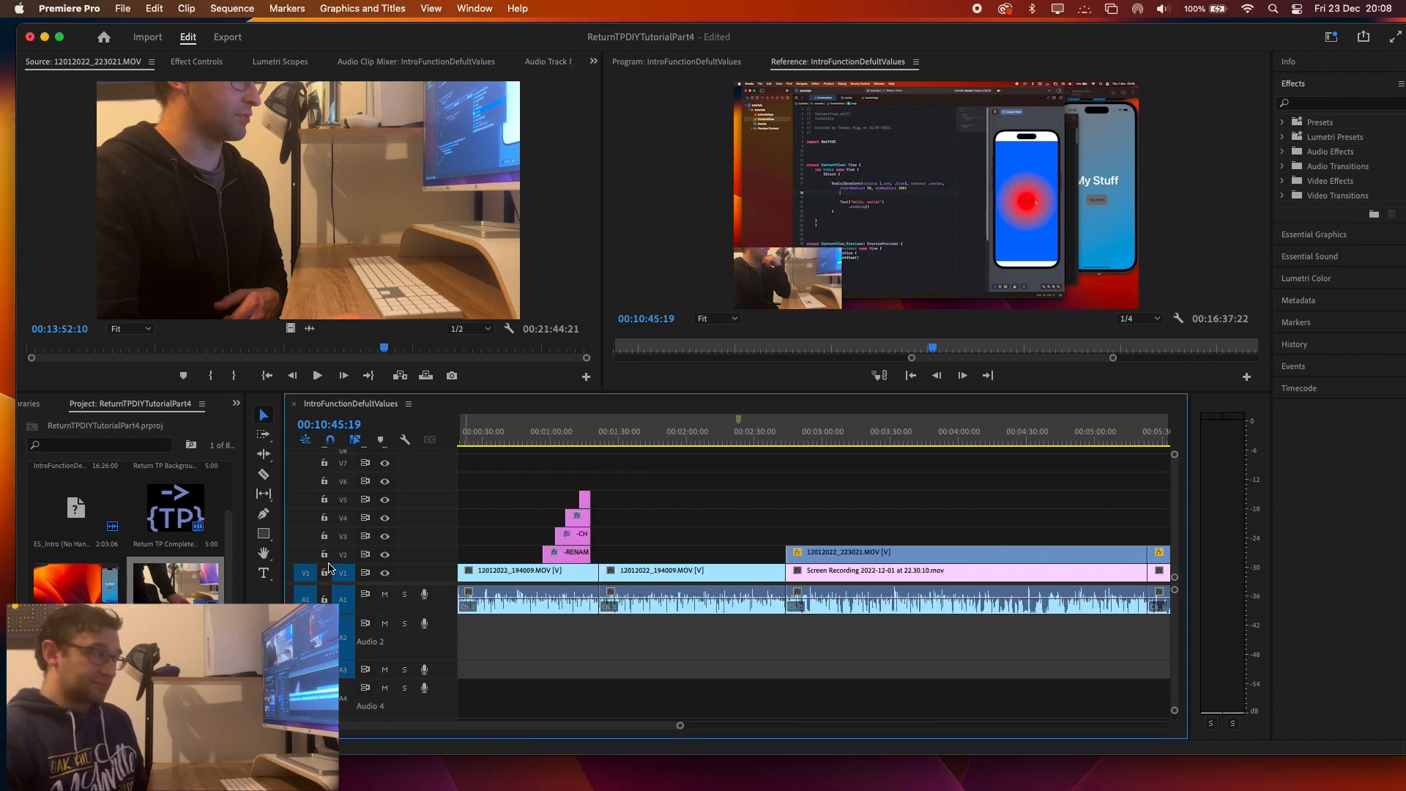
left_click(587, 440)
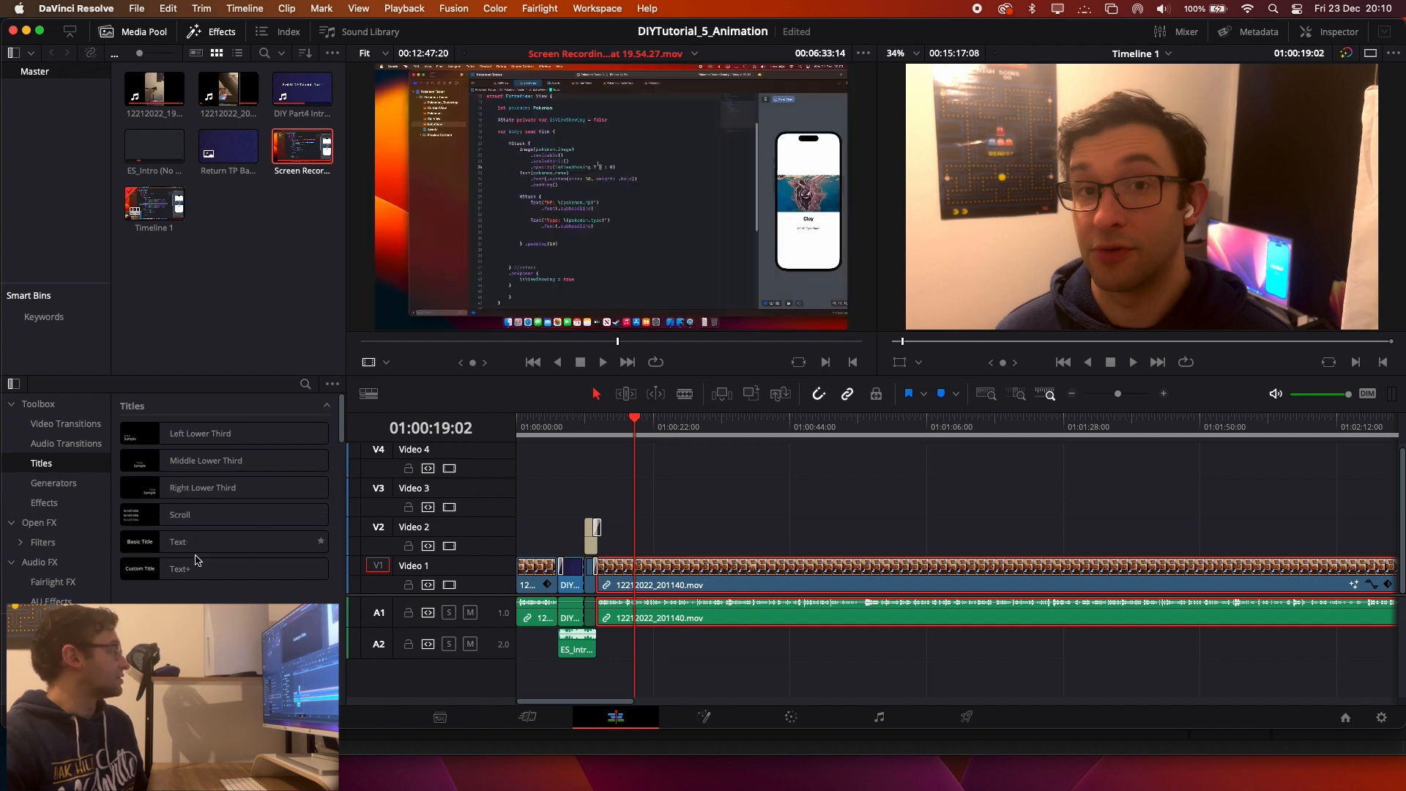
Browse the Fusion Titles in DaVinci Resolve and play the intro section of Timeline 1 from 01:00:06:18.
scroll(196, 564, "down", 5)
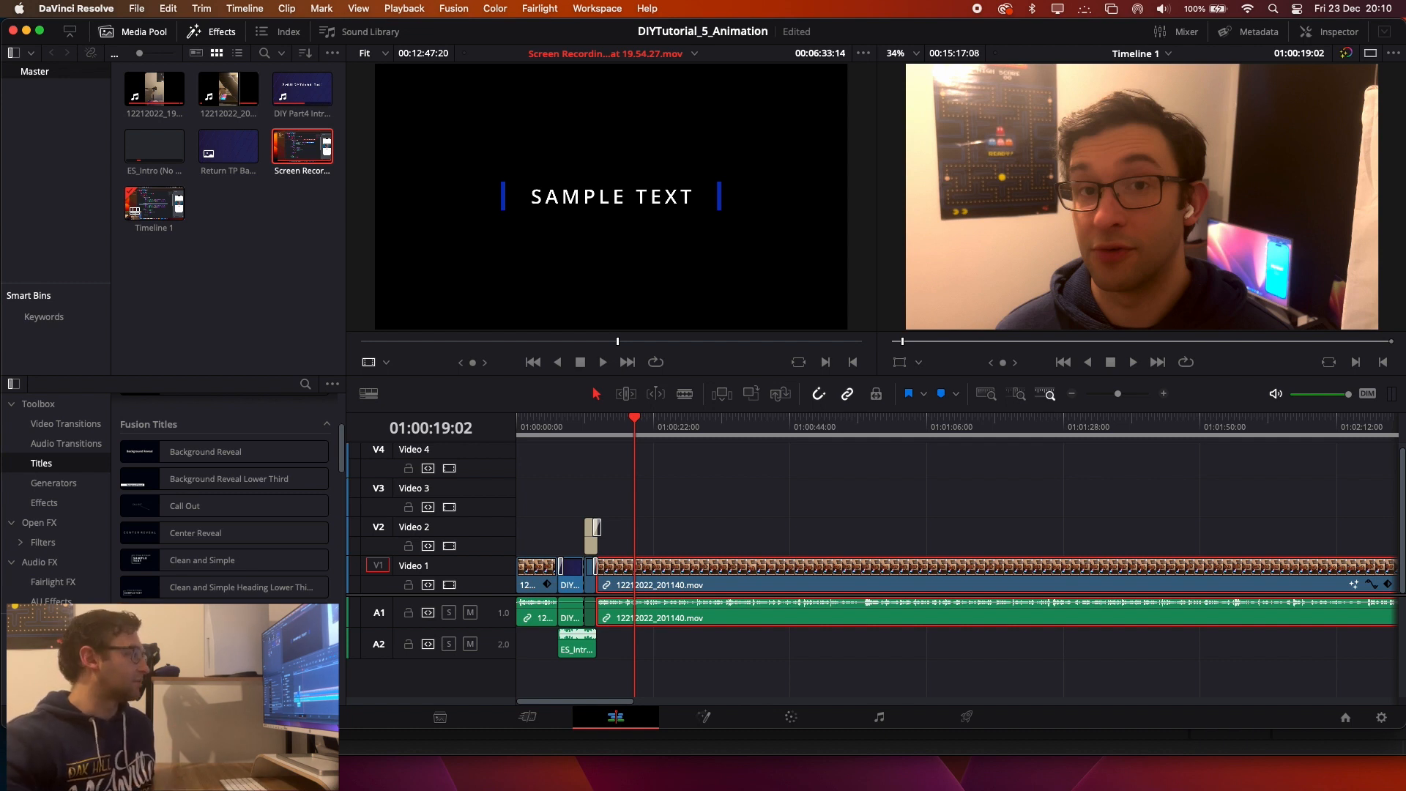
left_click_drag(638, 420, 558, 428)
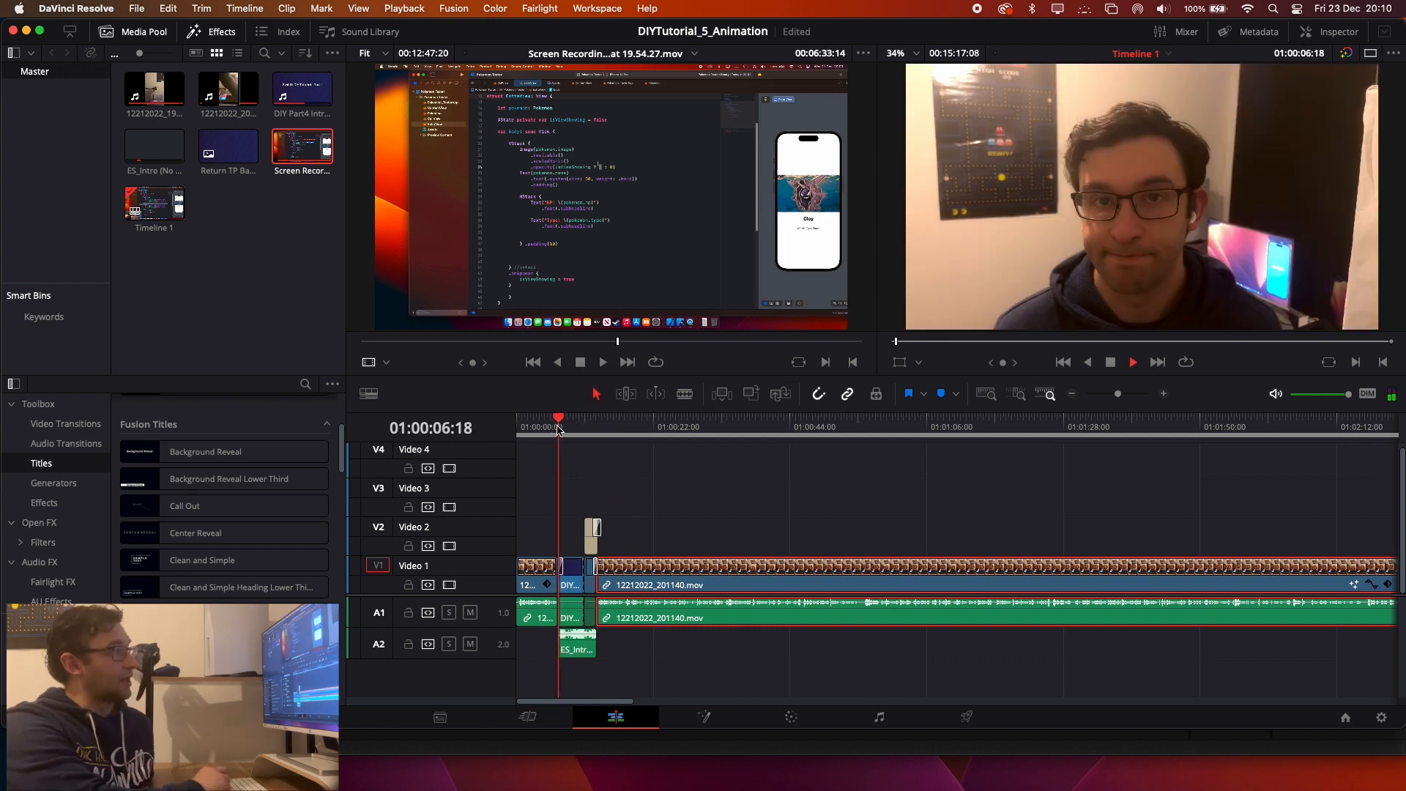
key("space")
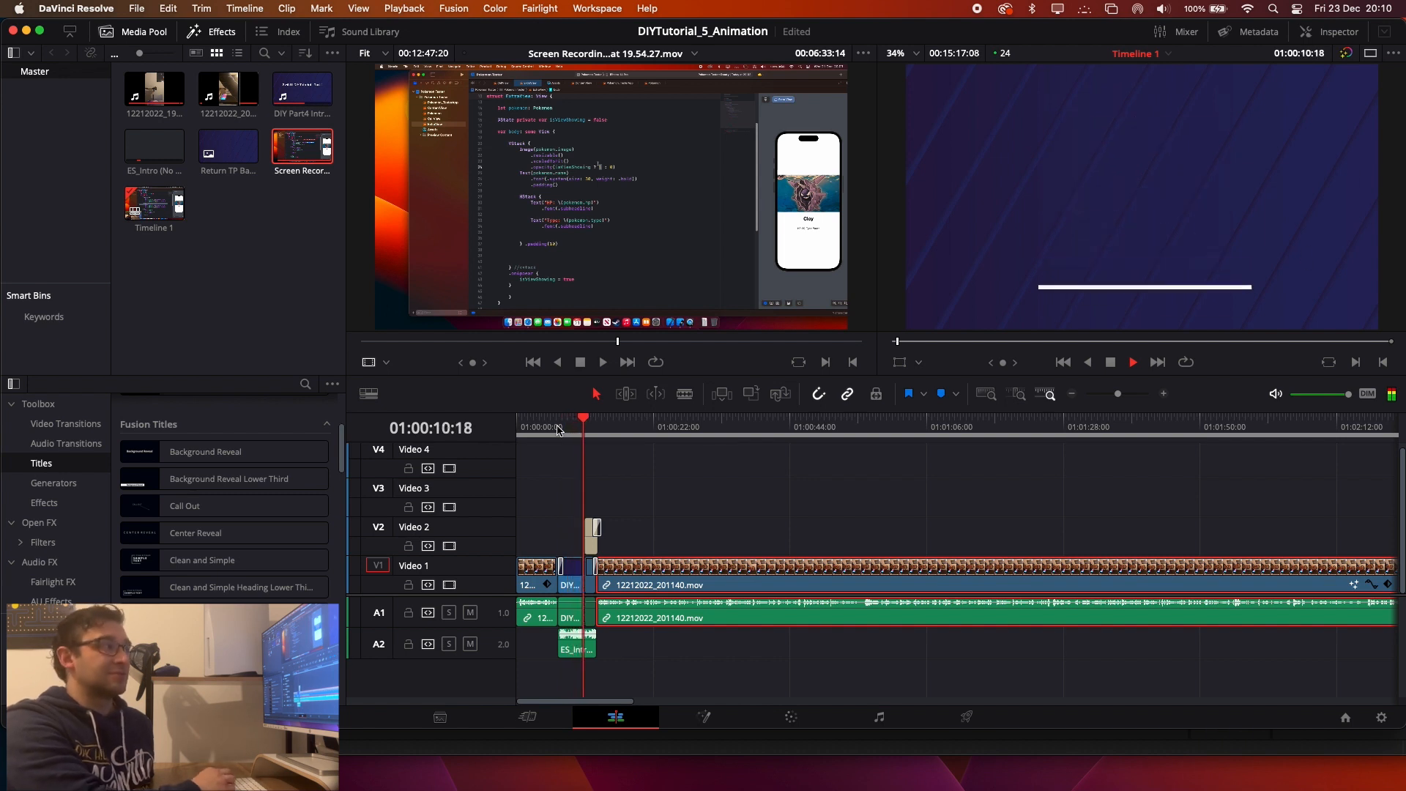
key("space")
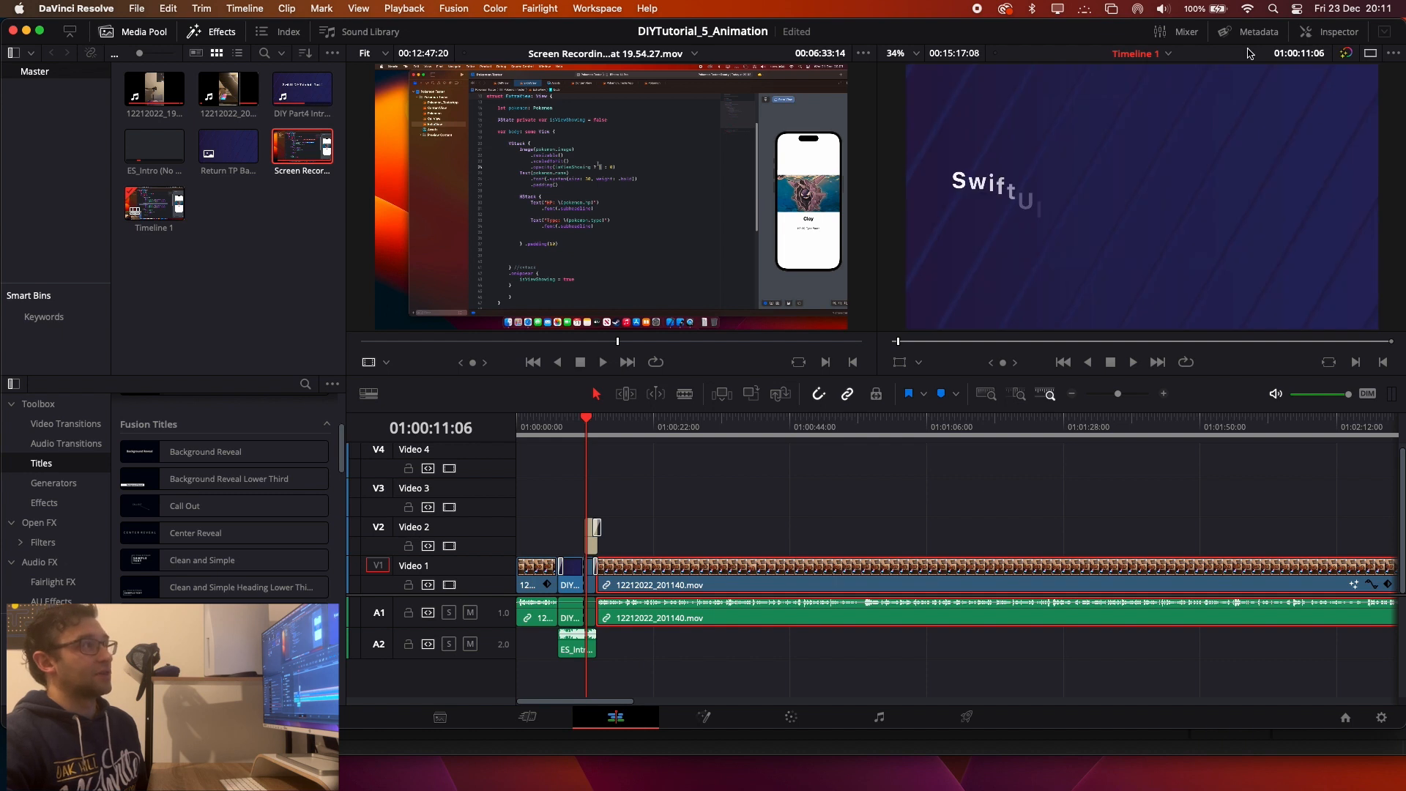
Review the Rise Fade title's text controls in the Inspector and play the title animation.
left_click(1329, 32)
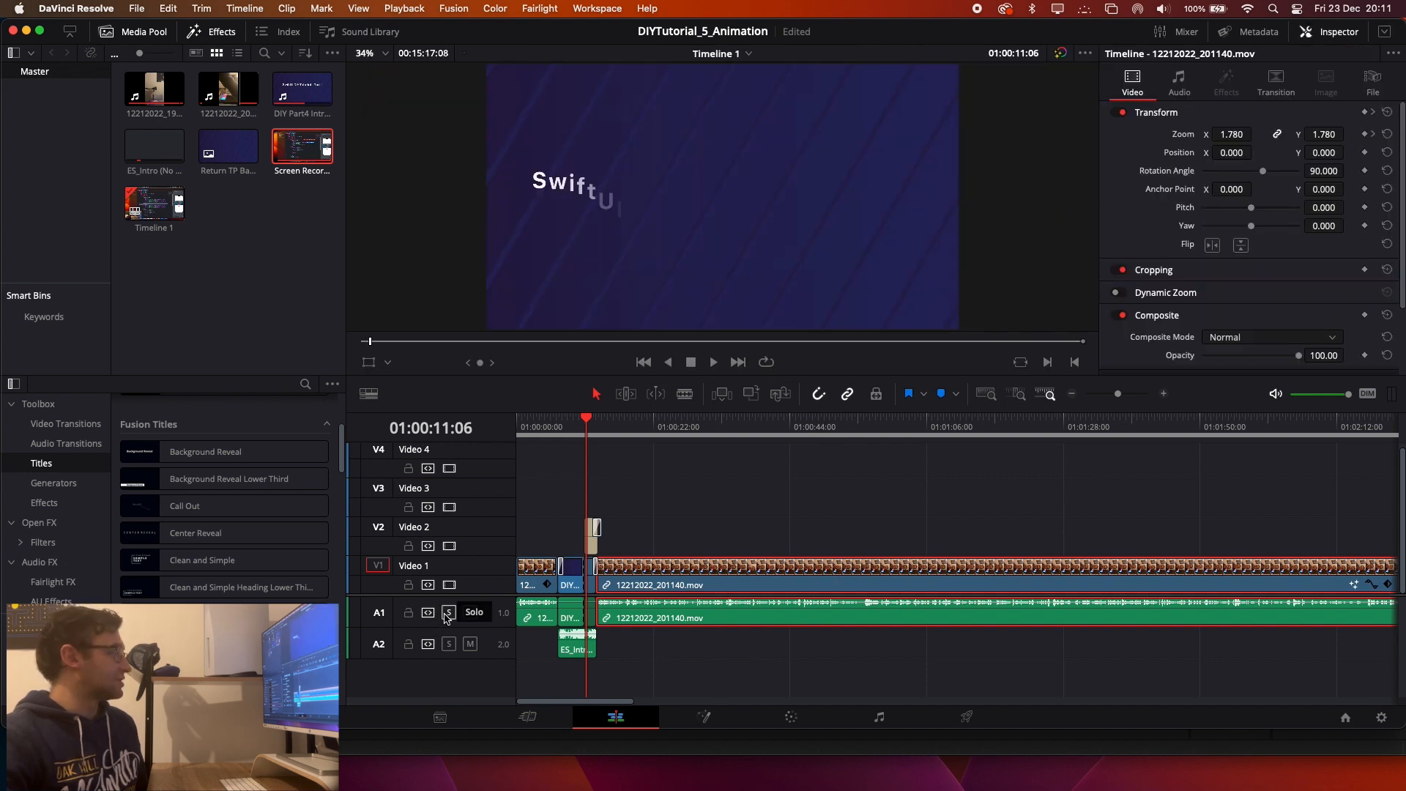
left_click(593, 538)
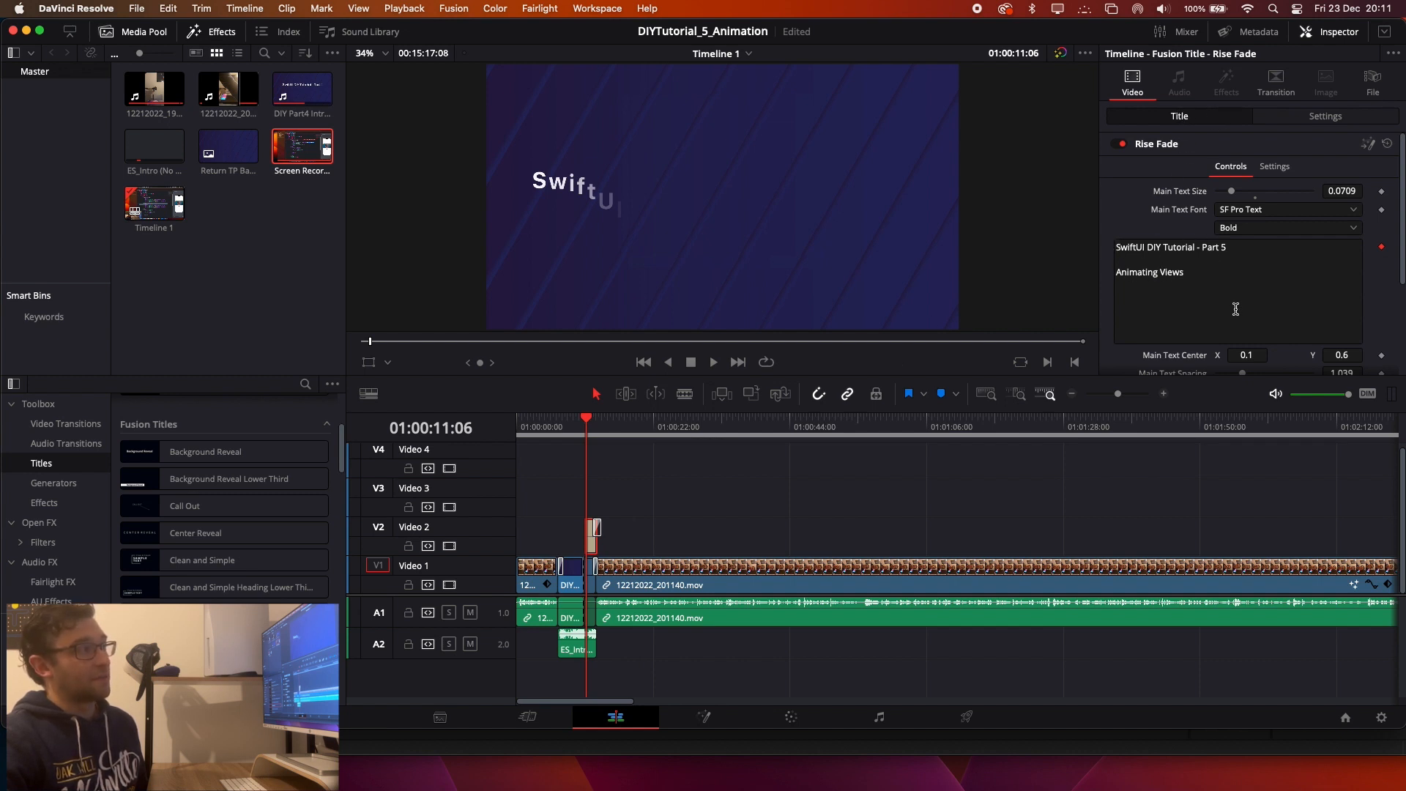
scroll(1223, 300, "down", 3)
scroll(1184, 283, "up", 3)
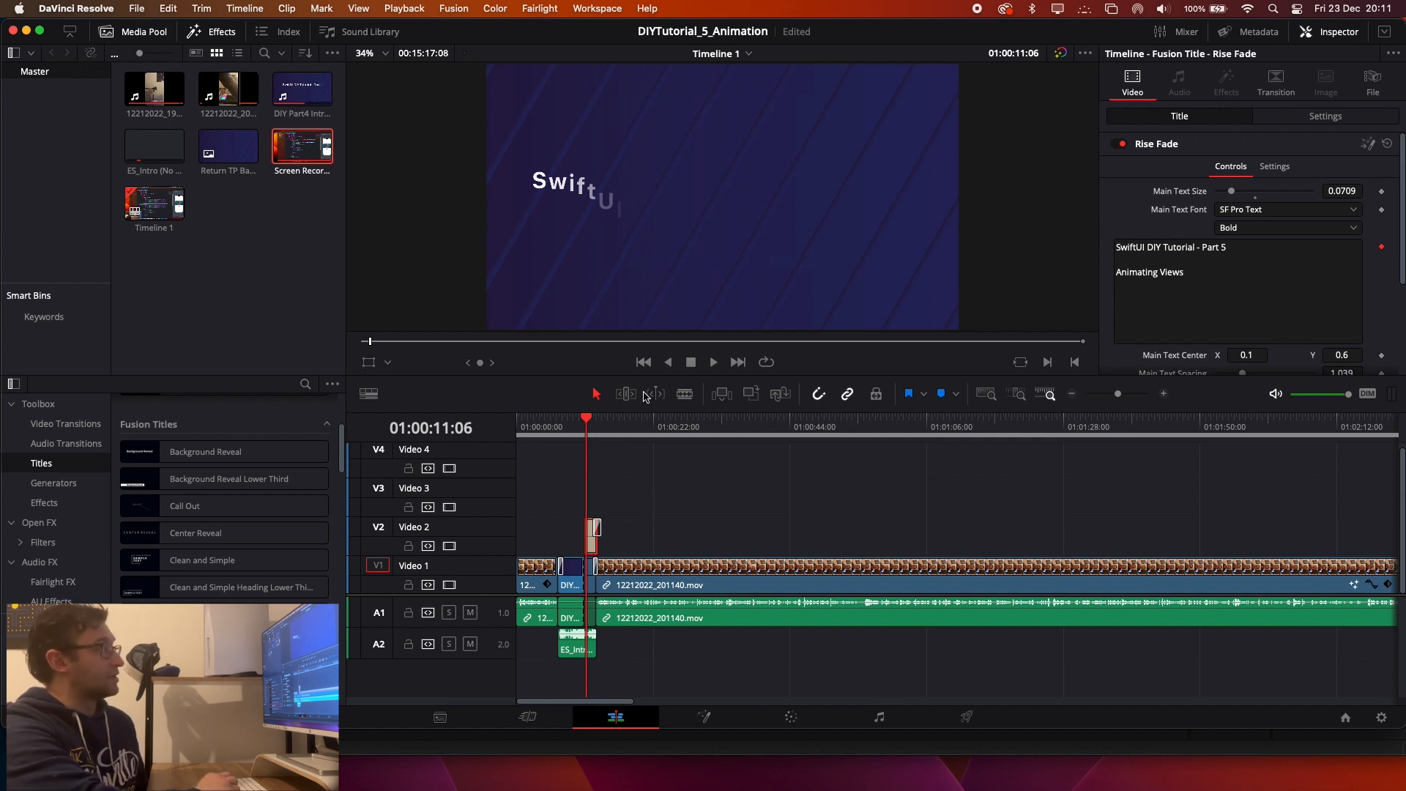
key("space")
key("space")
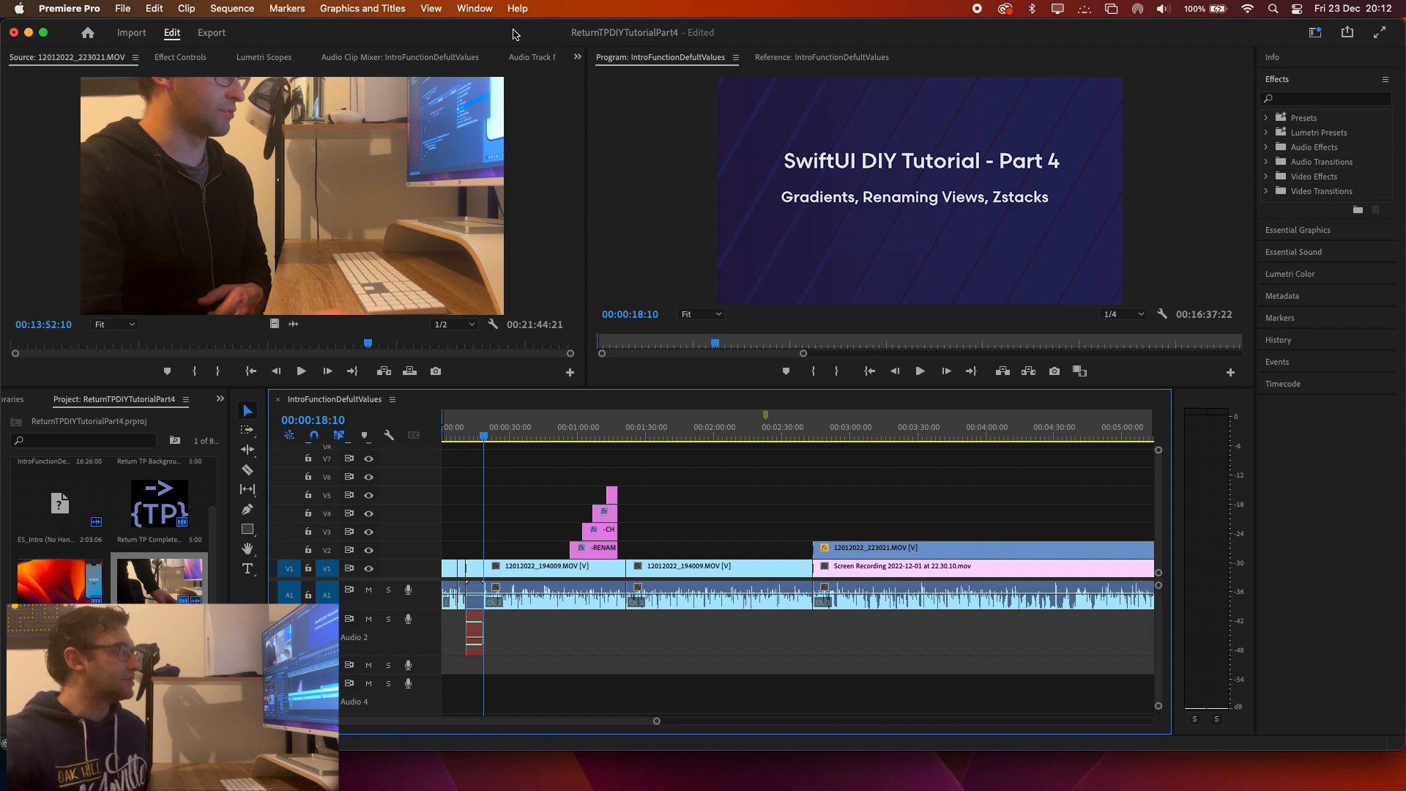
Move the Premiere Pro playhead to 00:00:17:18 and examine the commands available for the first full 12012022_194009.MOV clip after it.
left_click(483, 437)
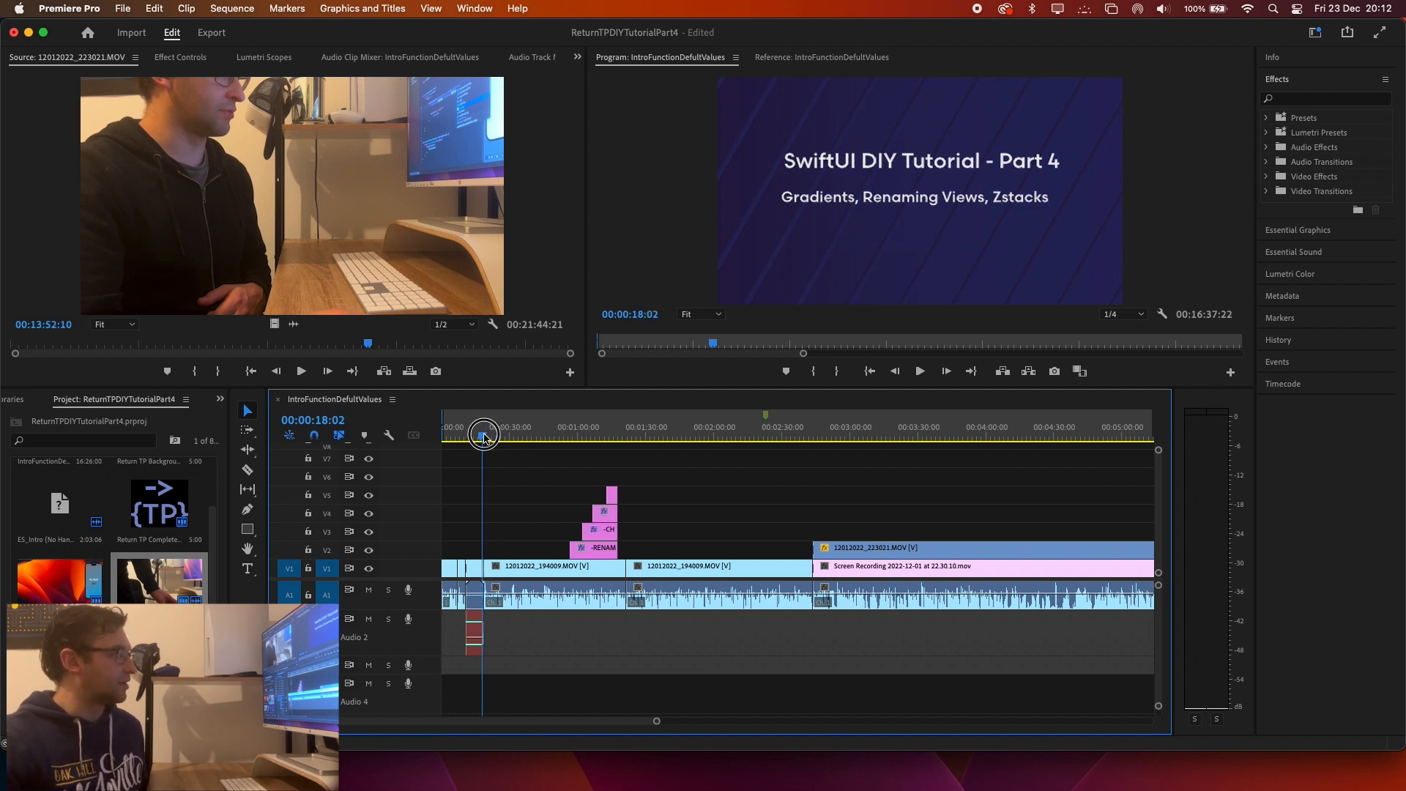
right_click(534, 578)
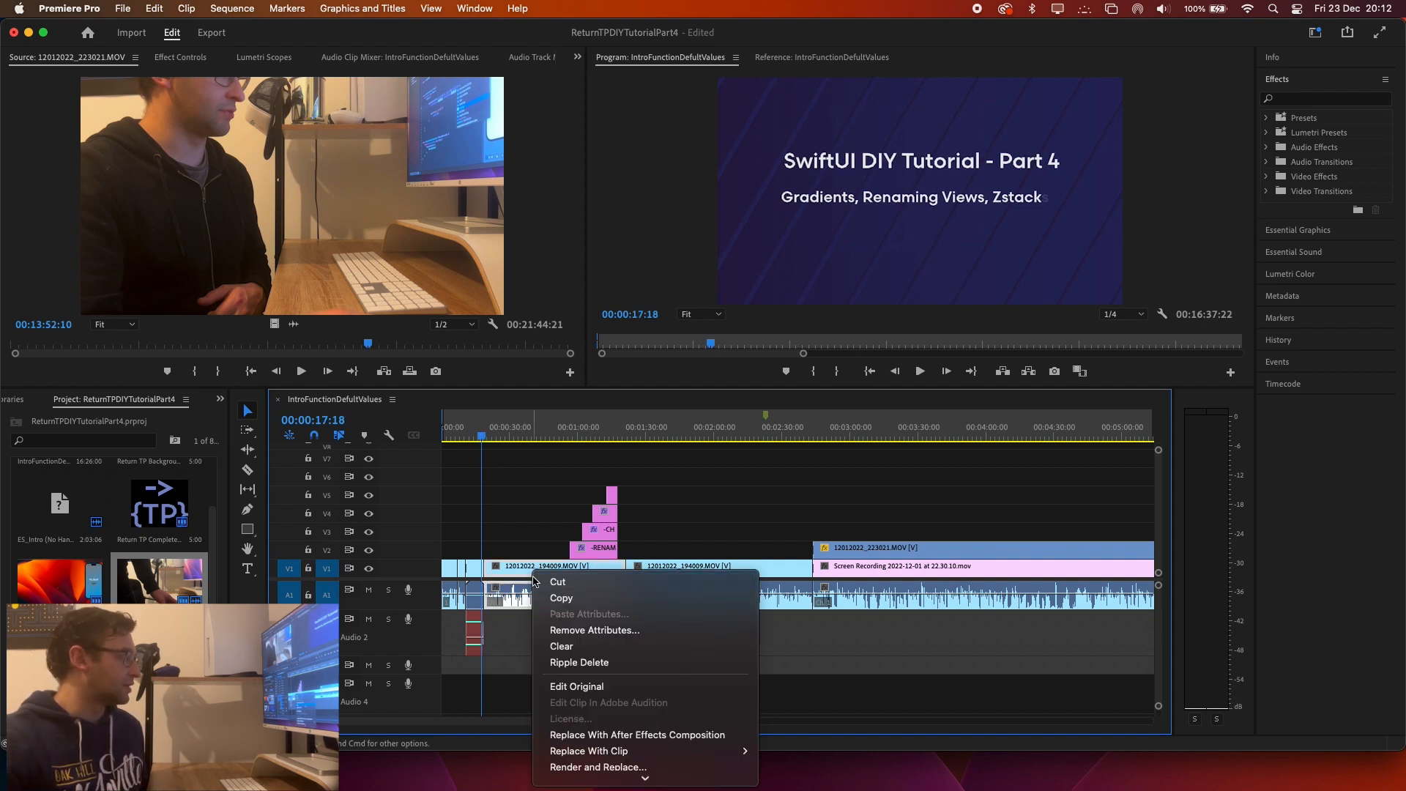
scroll(611, 654, "down", 8)
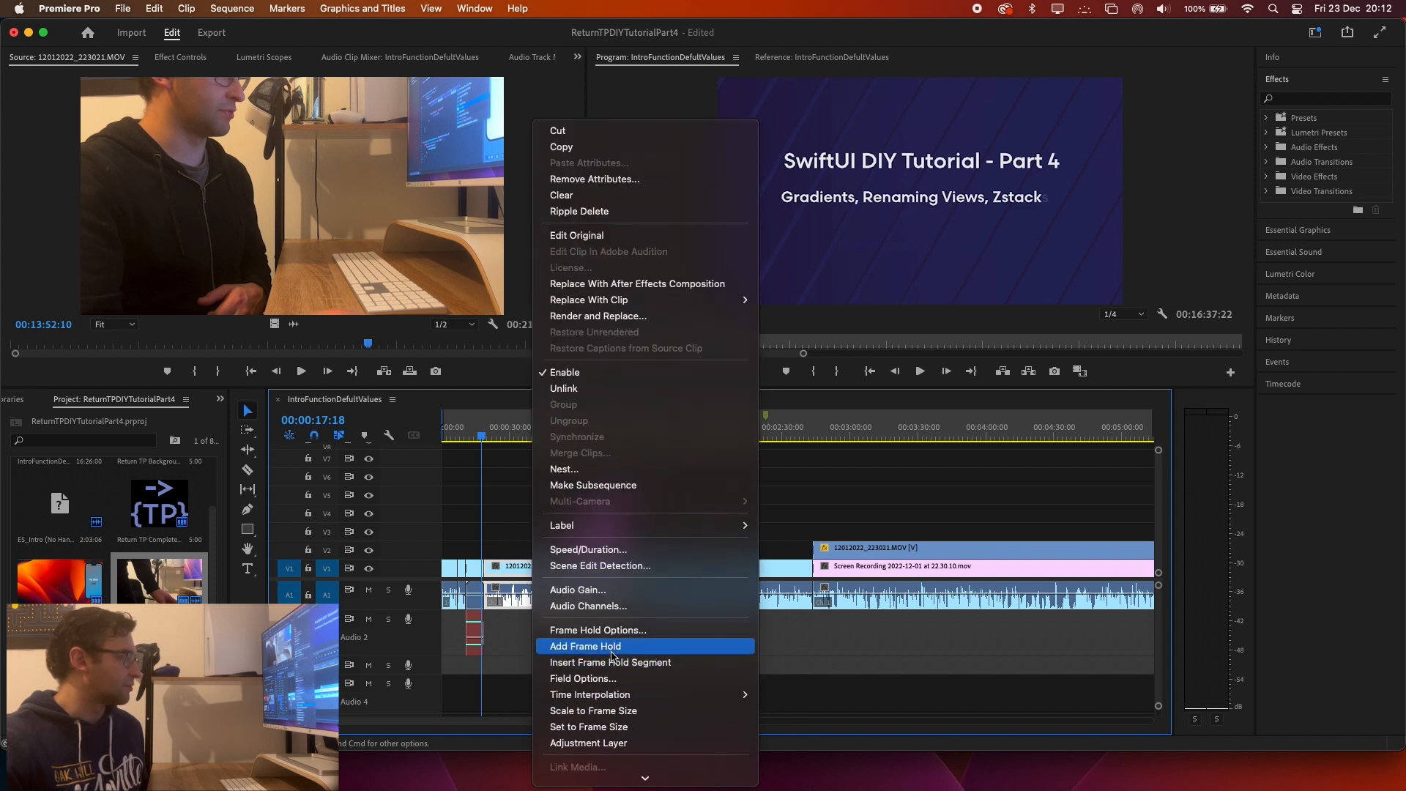
scroll(614, 644, "down", 8)
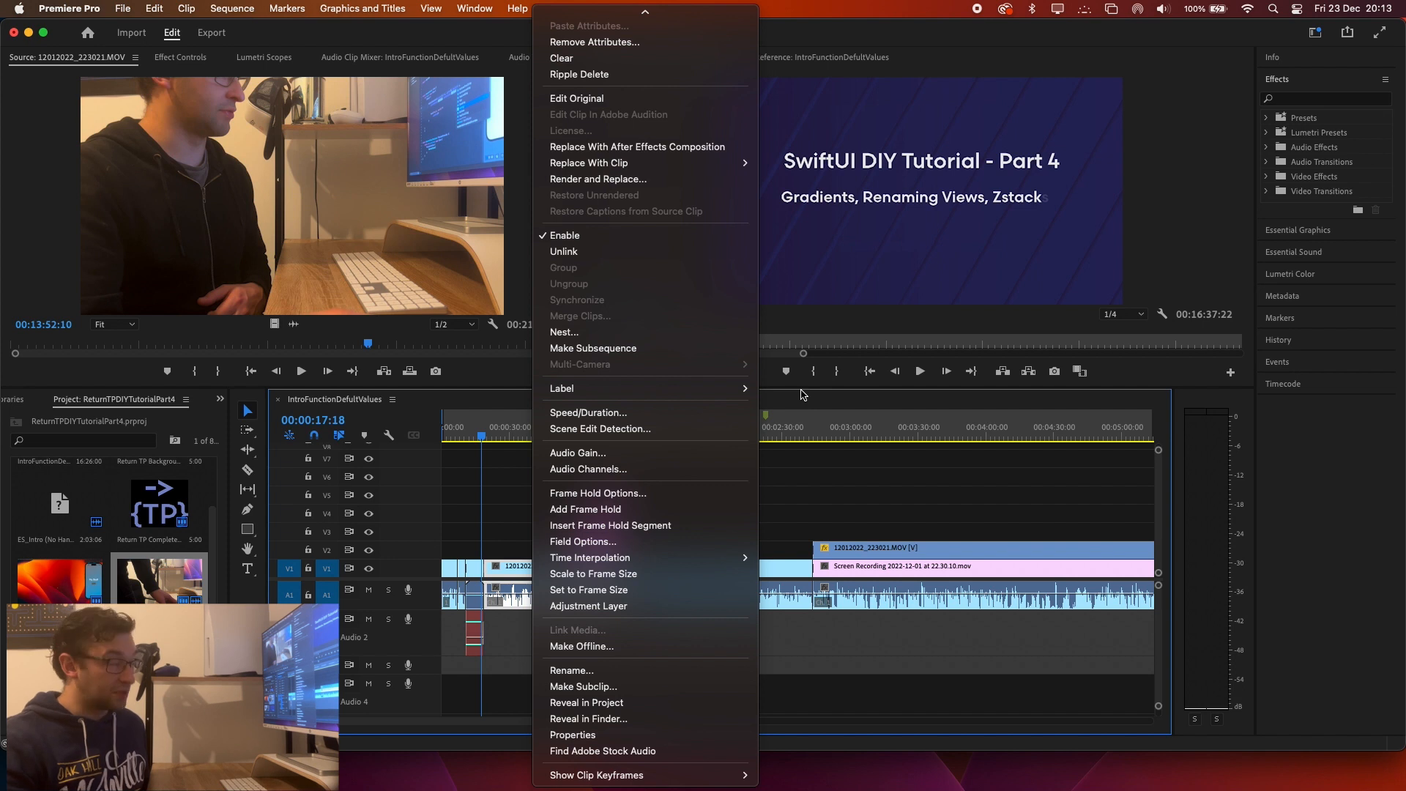
left_click(871, 483)
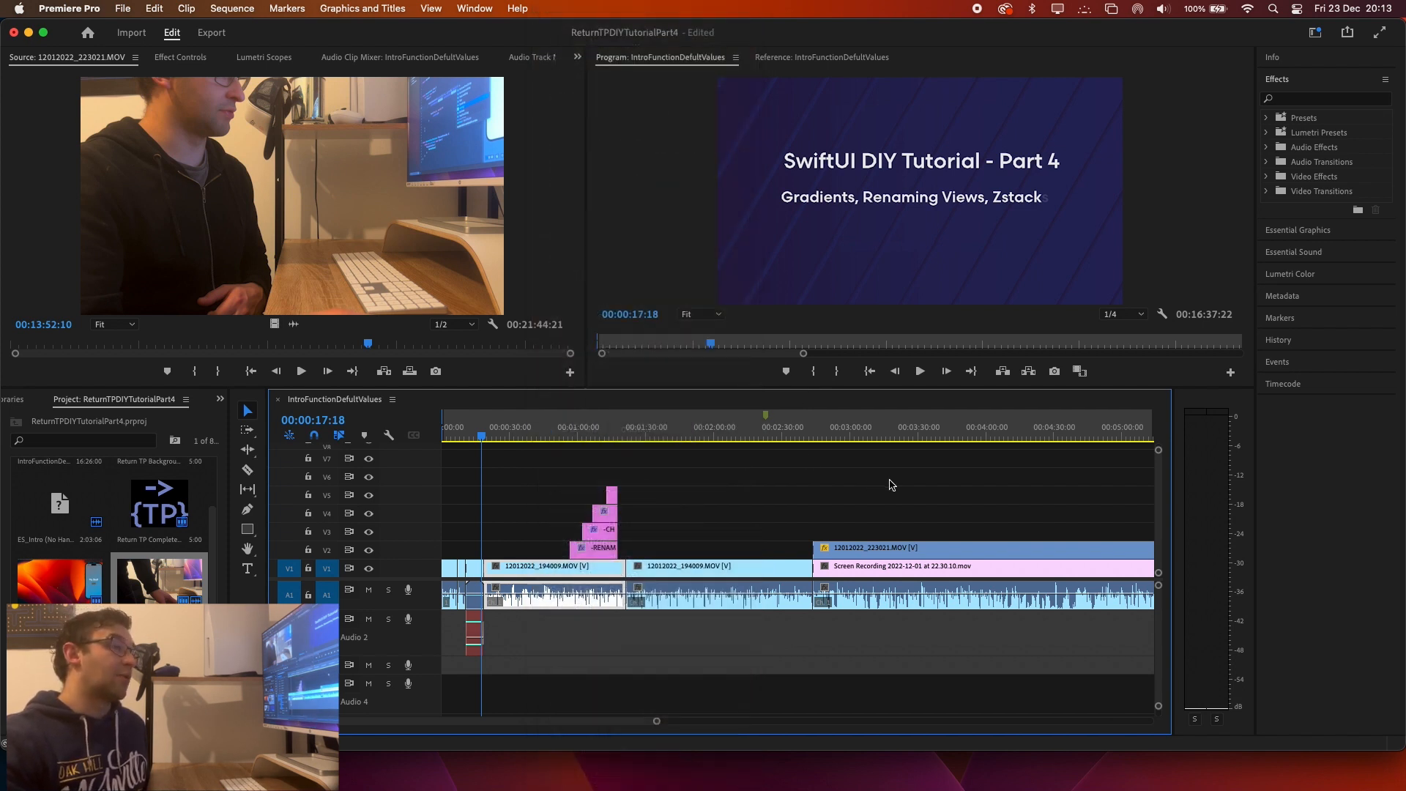
Switch back to DaVinci Resolve and examine the Rise Fade title's node setup and controls on the Fusion page.
key("super+Tab")
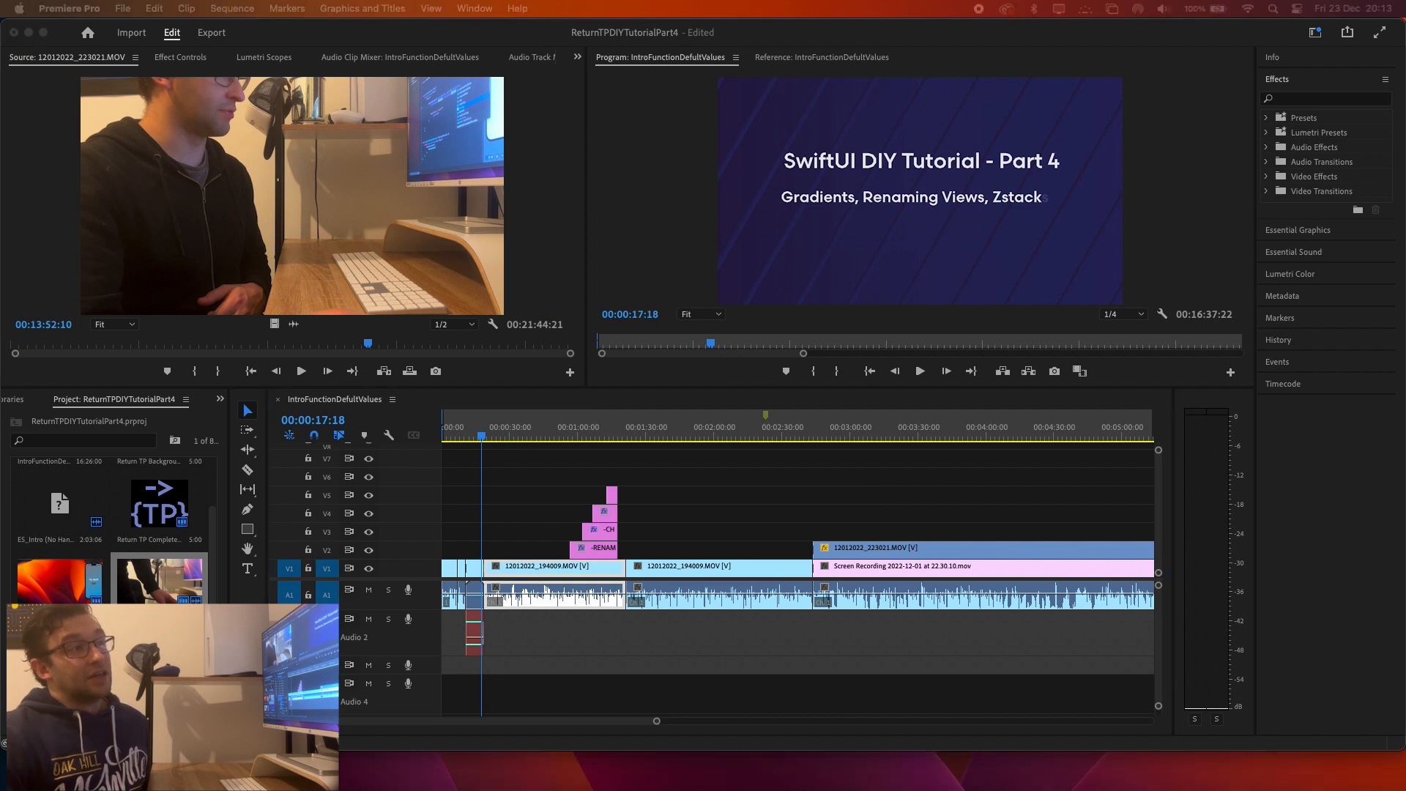
left_click_drag(1405, 54, 582, 27)
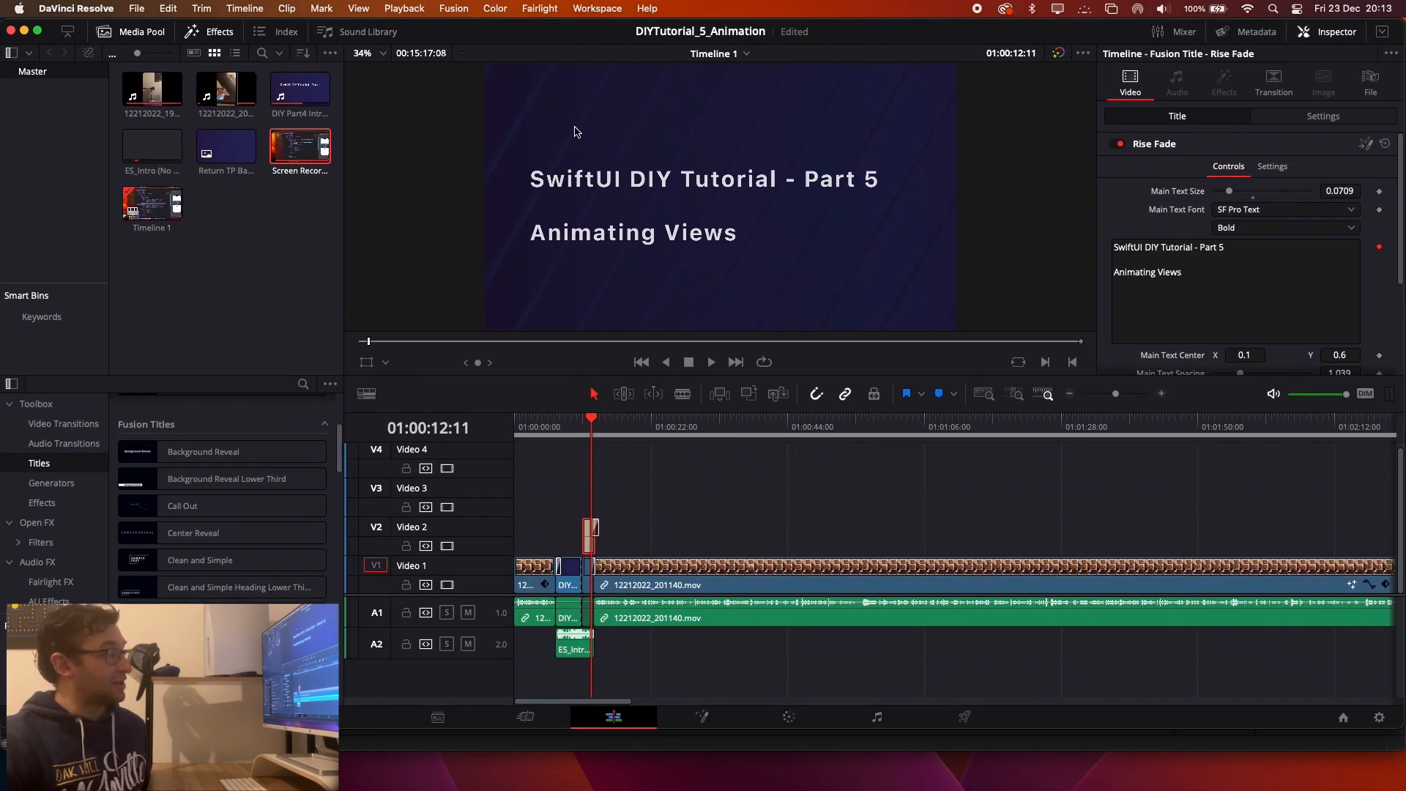
left_click(705, 719)
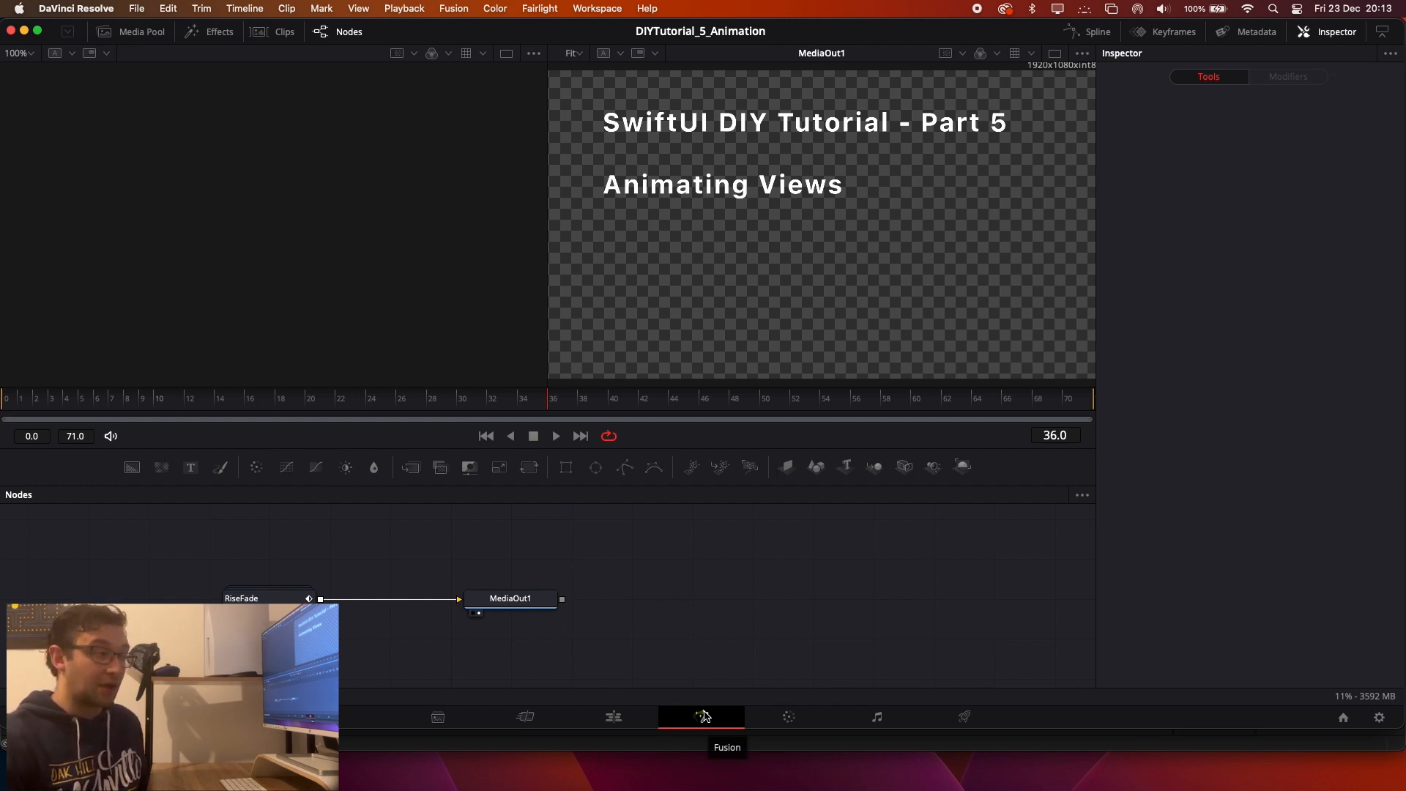
left_click(510, 724)
left_click(614, 719)
left_click(692, 725)
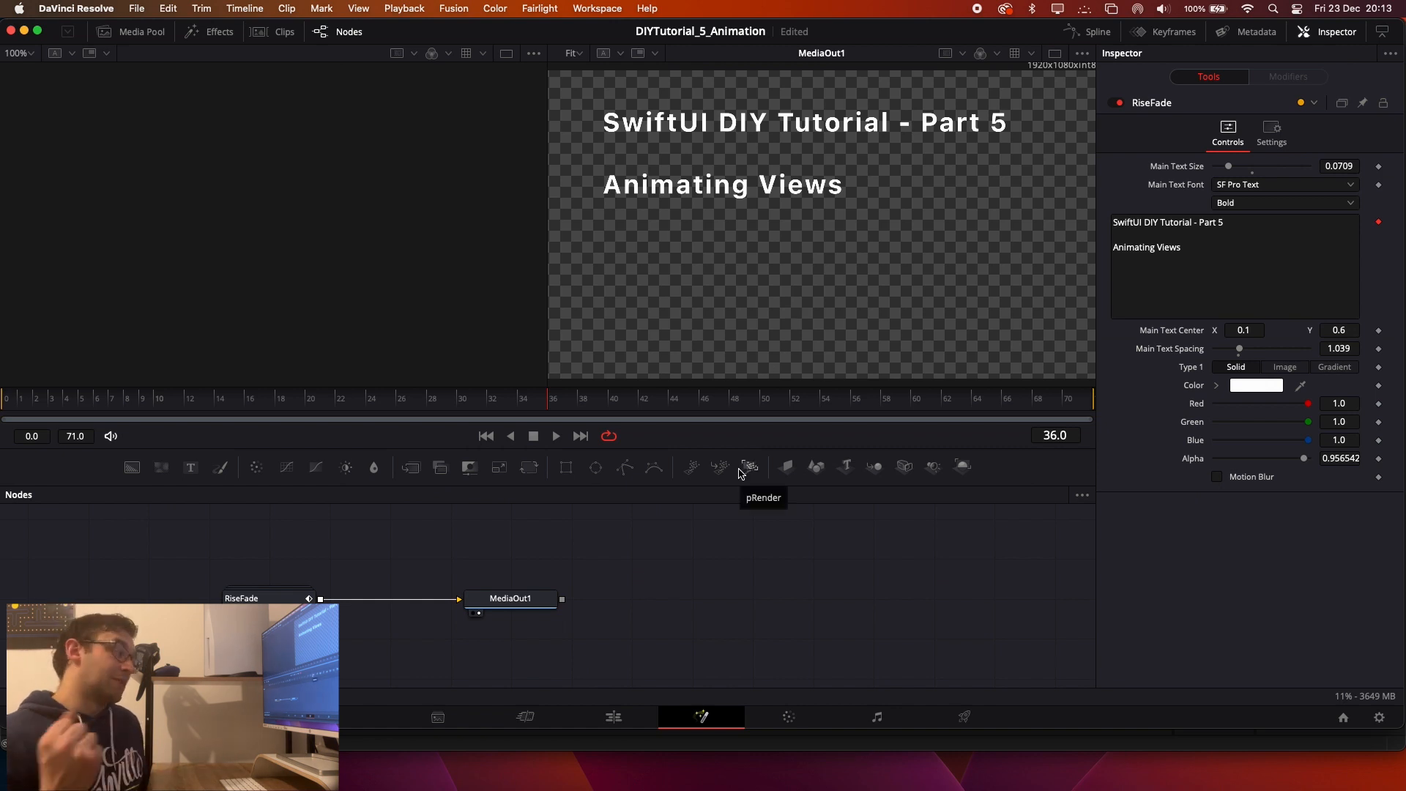
Return to the Edit page and move the Timeline 1 playhead to 01:00:47:11.
left_click(639, 716)
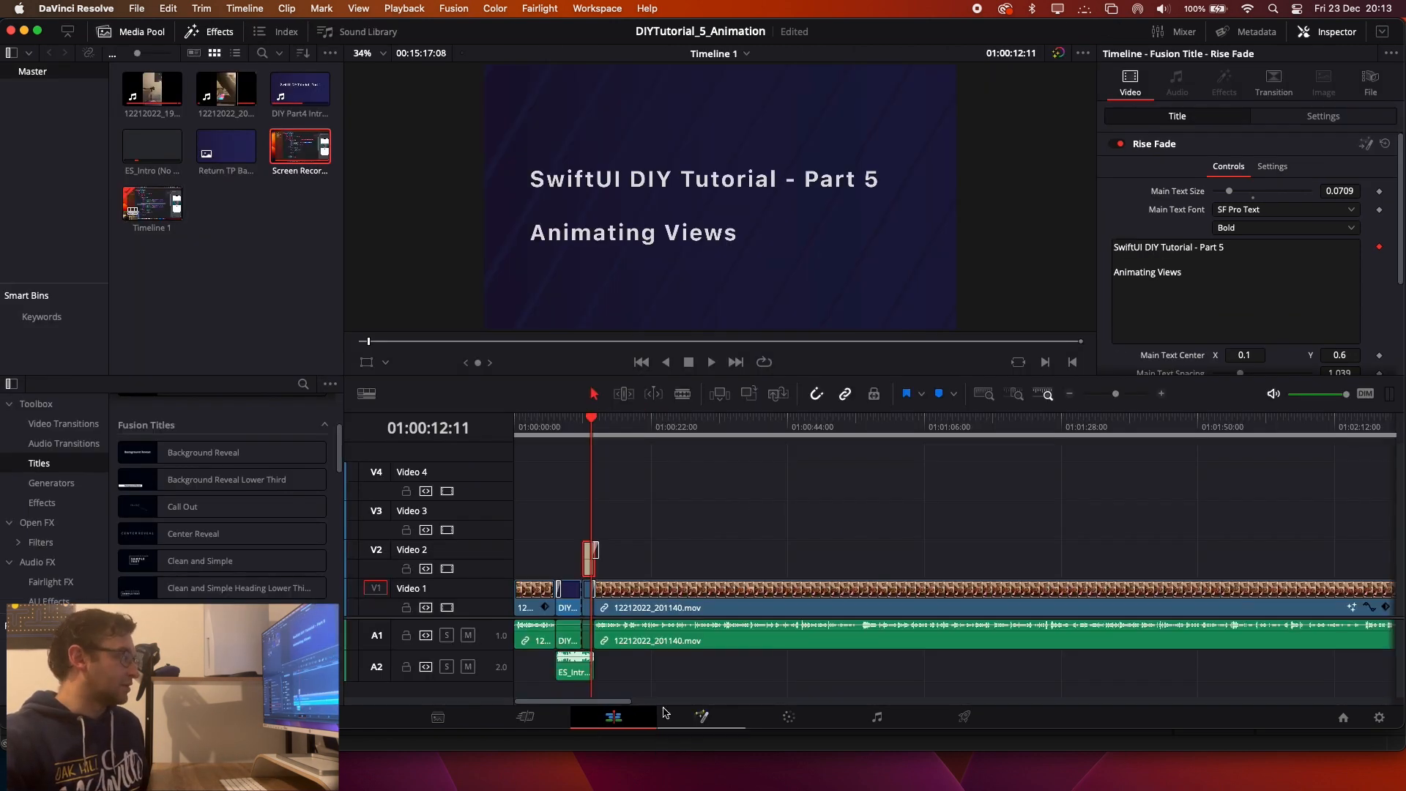
left_click_drag(595, 423, 809, 439)
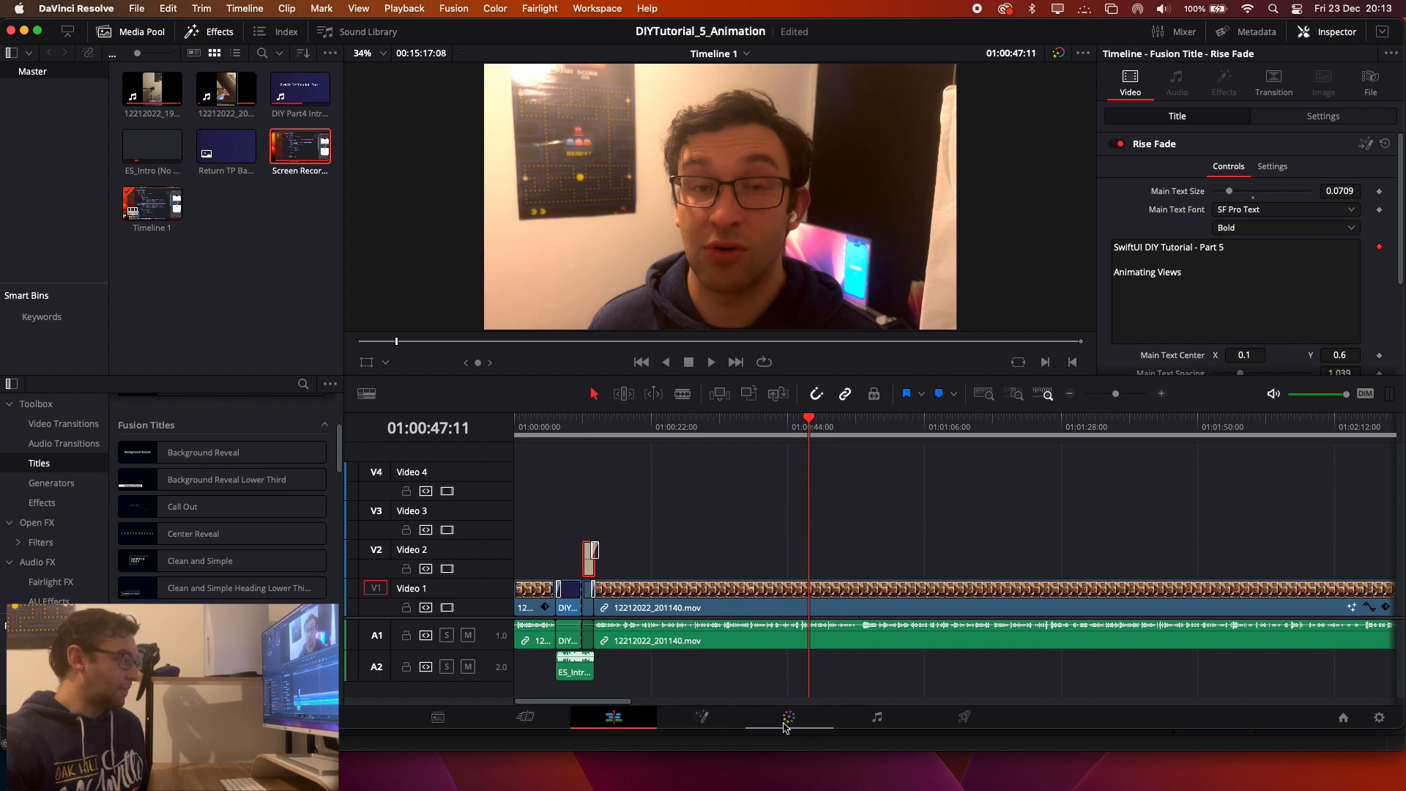
Compare the Fusion node setups of the 12212022_201140.mov clip and the DIY Part4 Intro.mp4 clip at 01:00:07:18.
left_click(725, 722)
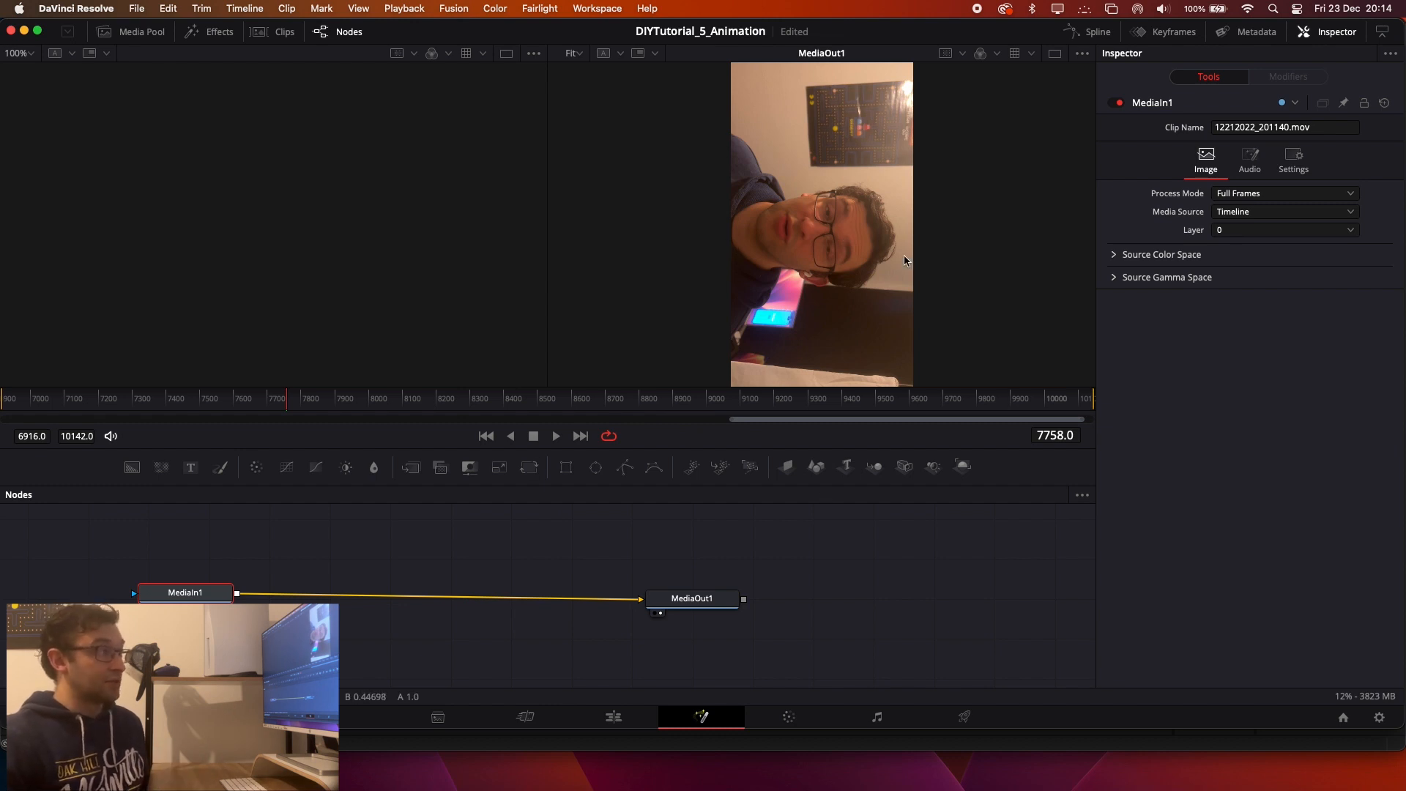
left_click(643, 743)
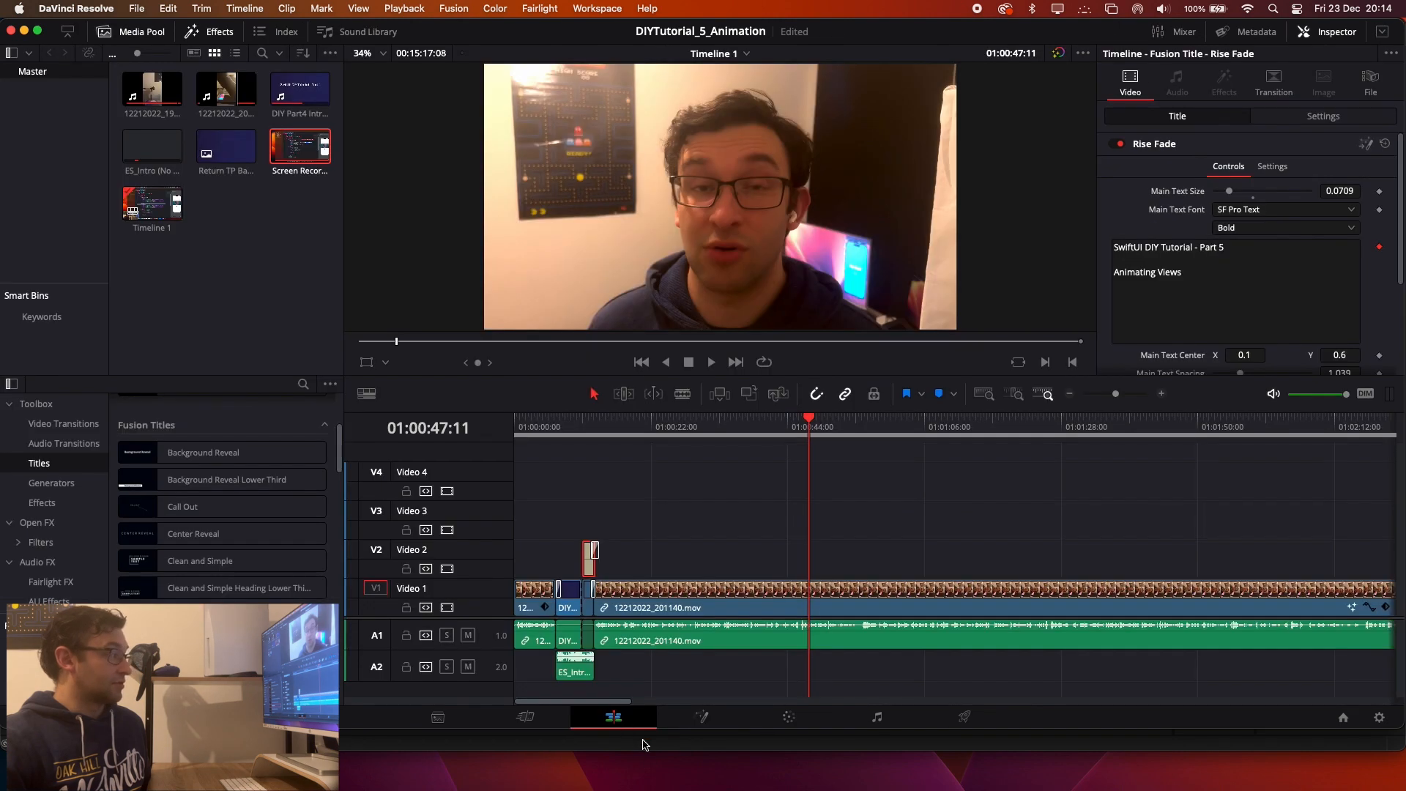
left_click(562, 432)
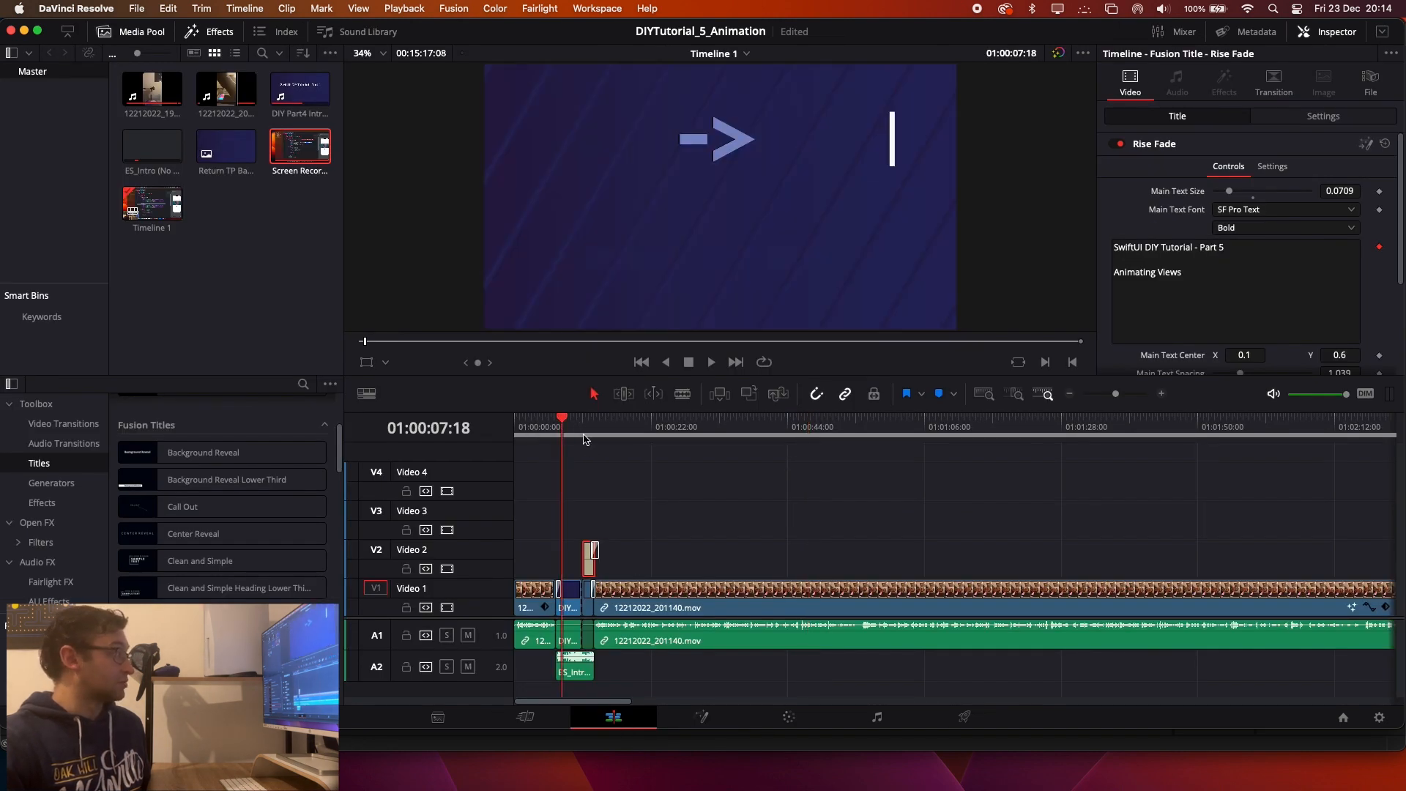
left_click(574, 419)
left_click(570, 422)
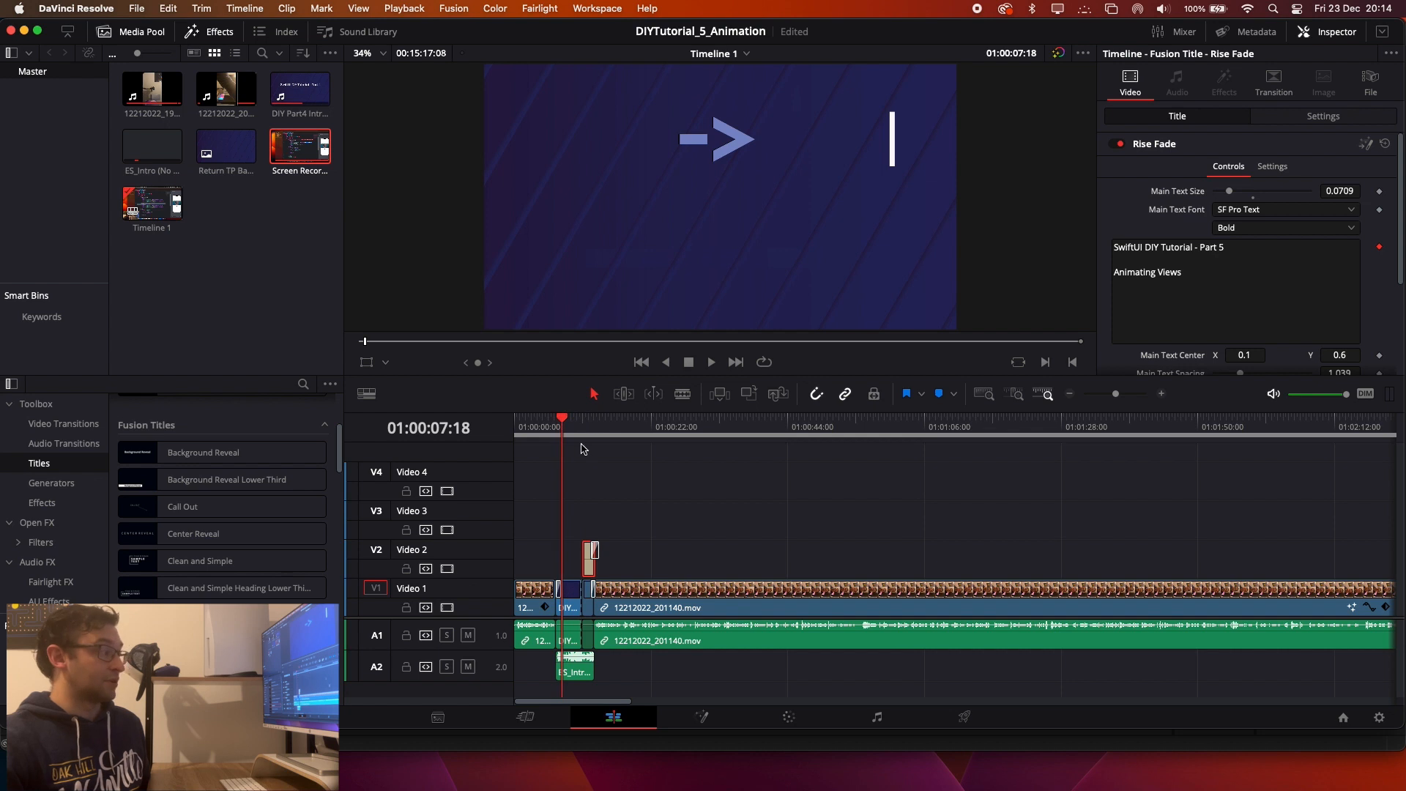
left_click(705, 718)
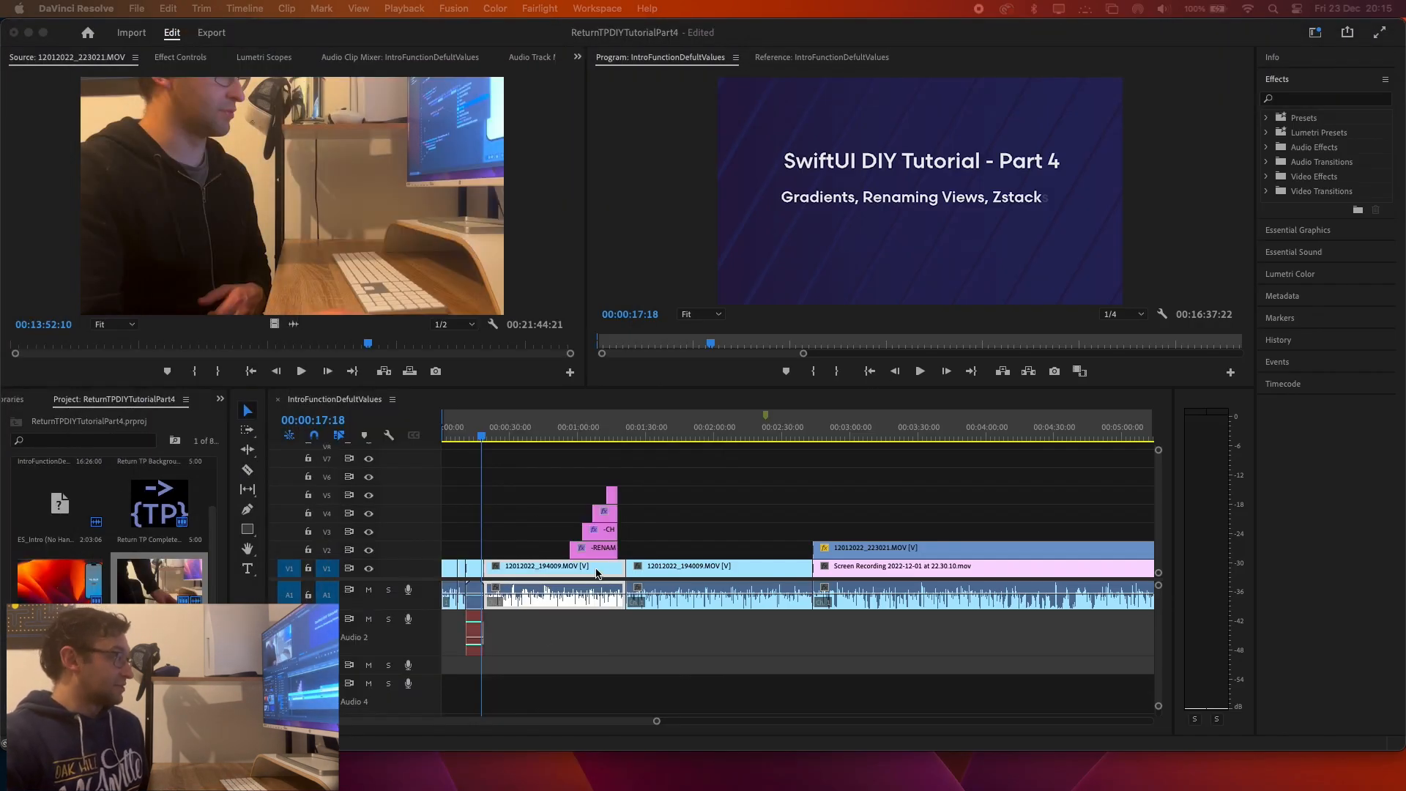
Switch to Premiere Pro, move the playhead to 00:01:14:07 and examine the stacked bullet-point title clips there.
left_click(481, 436)
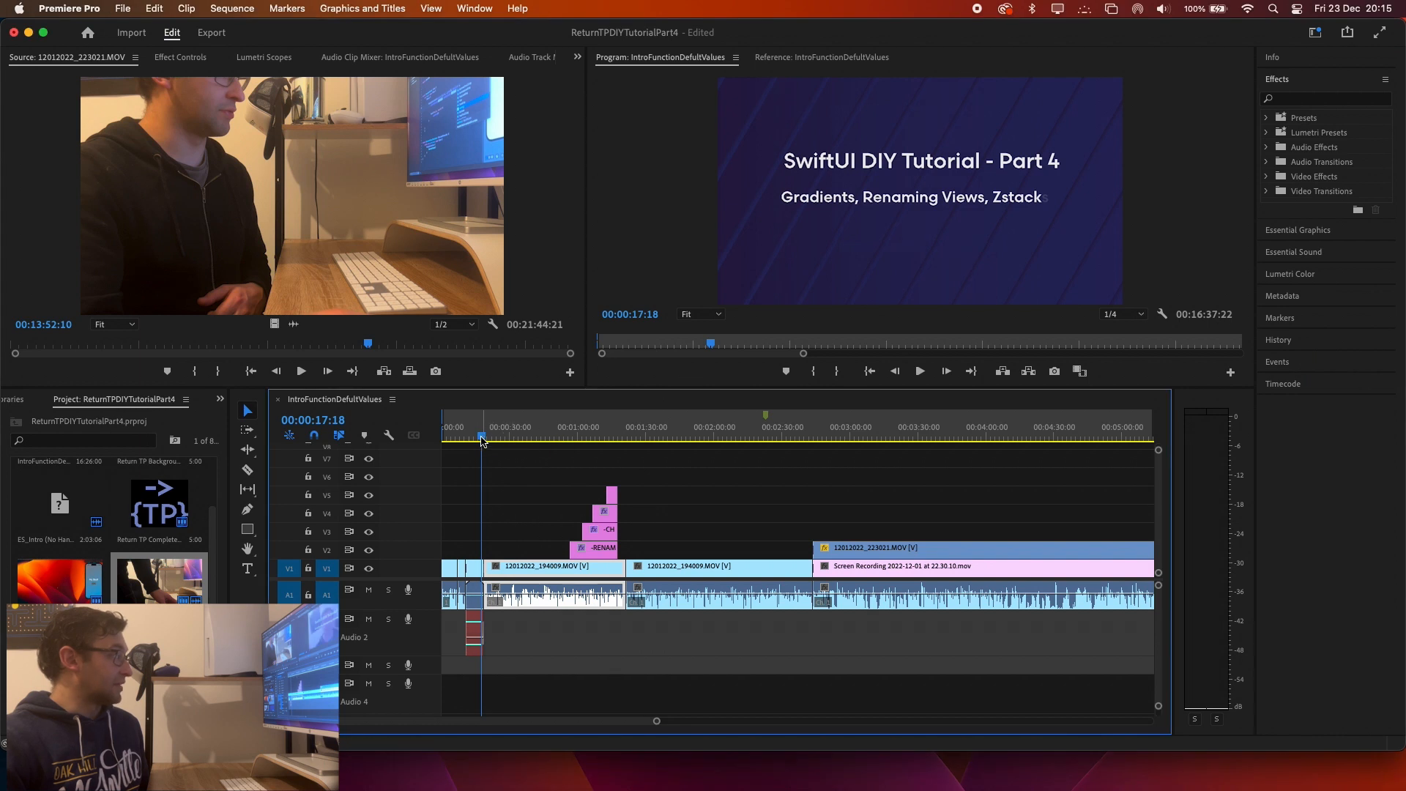
left_click_drag(481, 438, 610, 443)
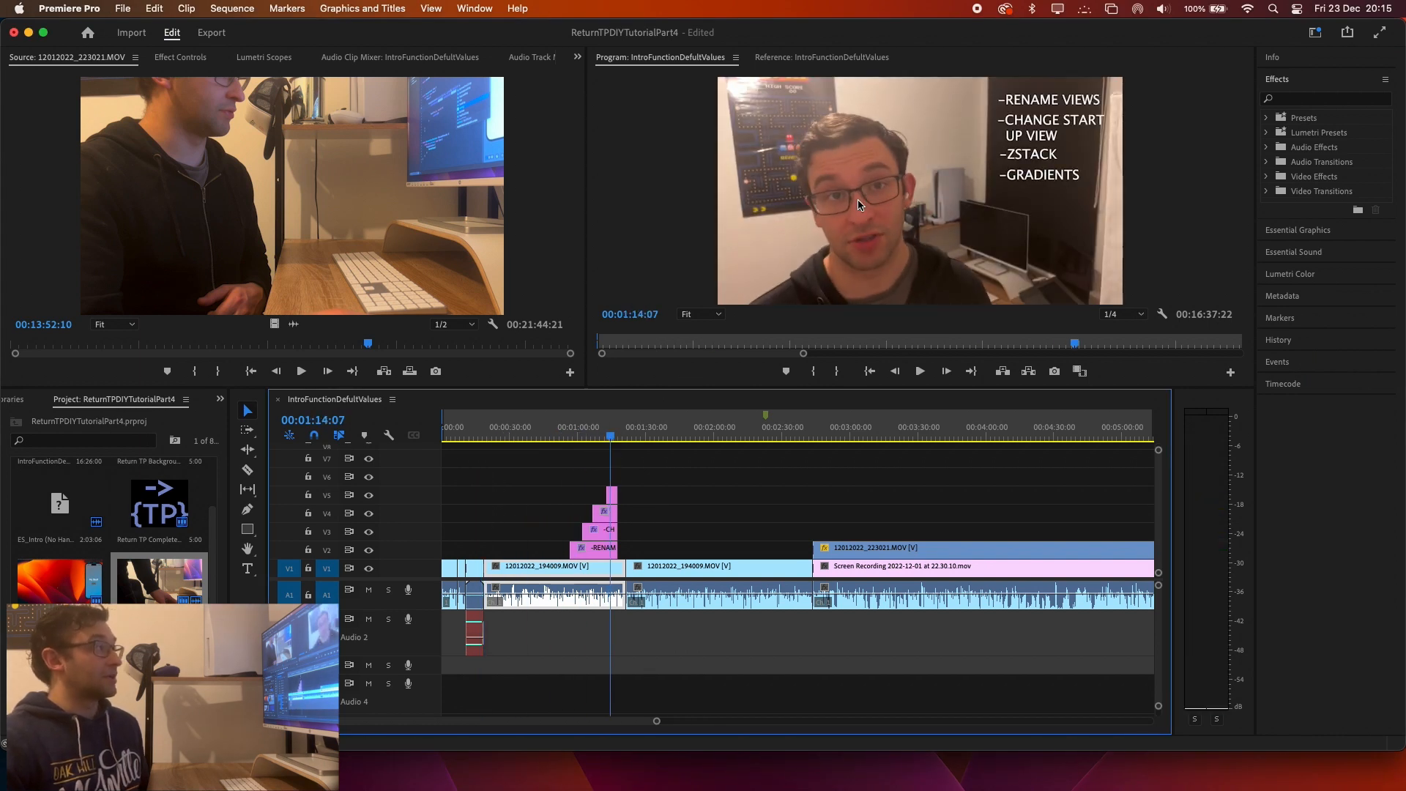
left_click(586, 548)
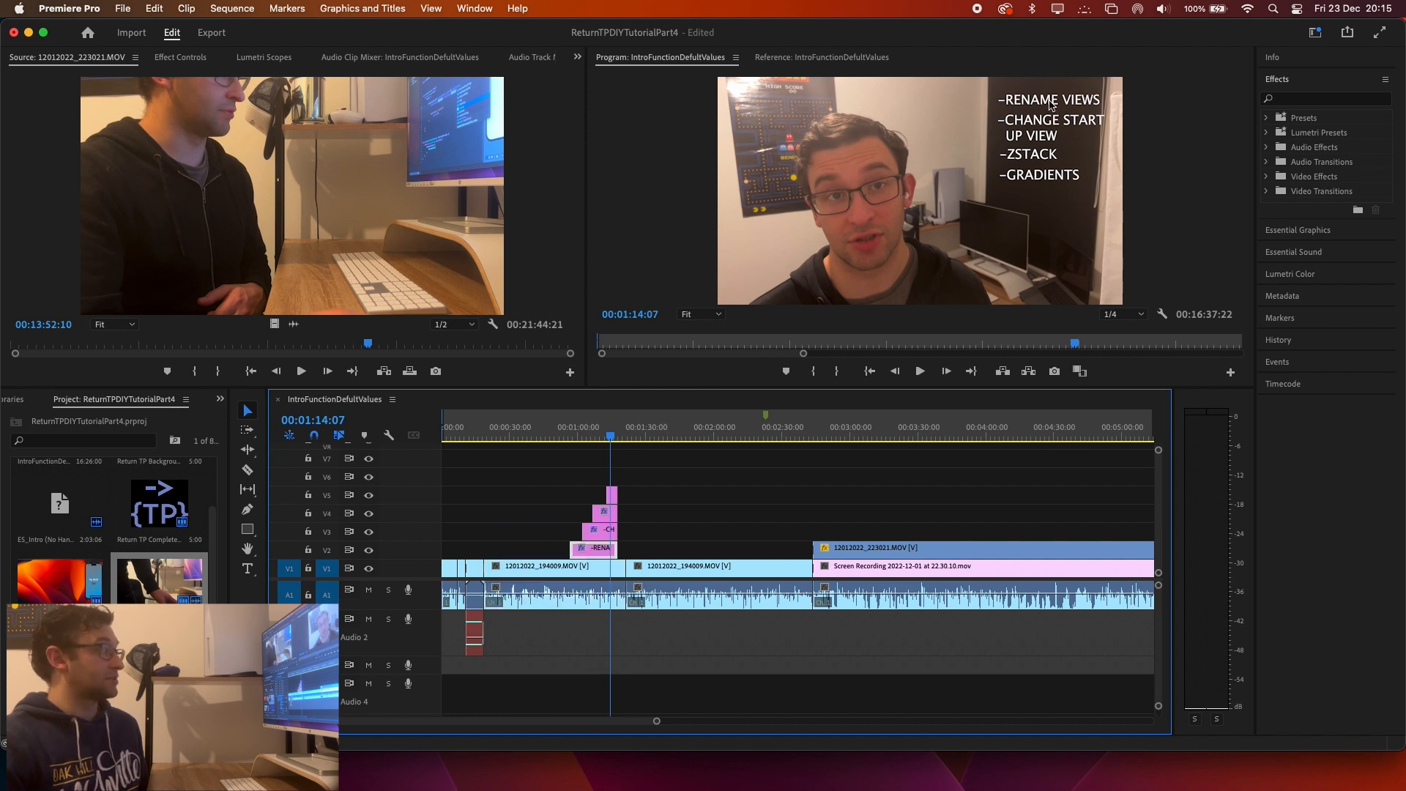
left_click(616, 495)
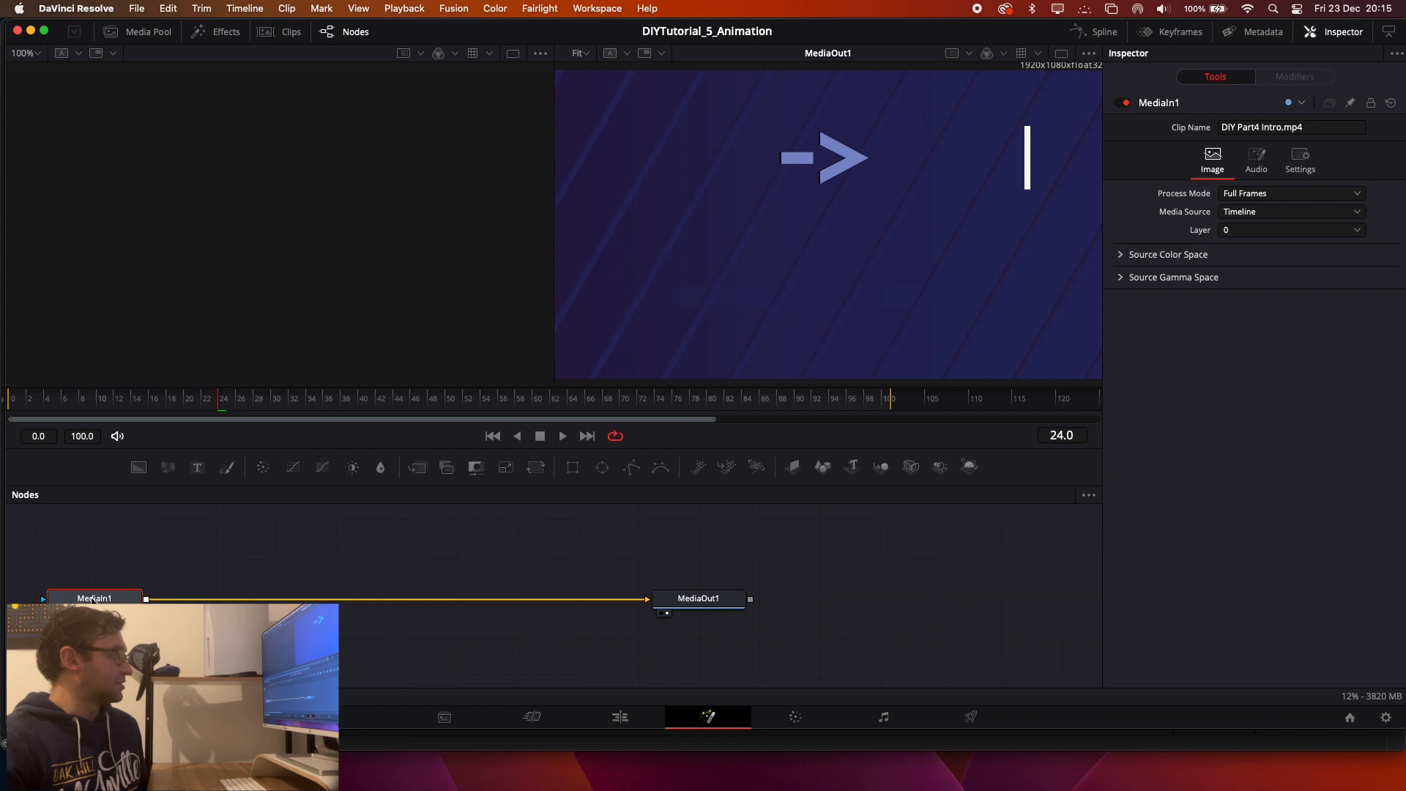
Switch back to DaVinci Resolve and break and restore the Fusion link between the MediaIn1 and MediaOut1 nodes.
left_click(709, 600)
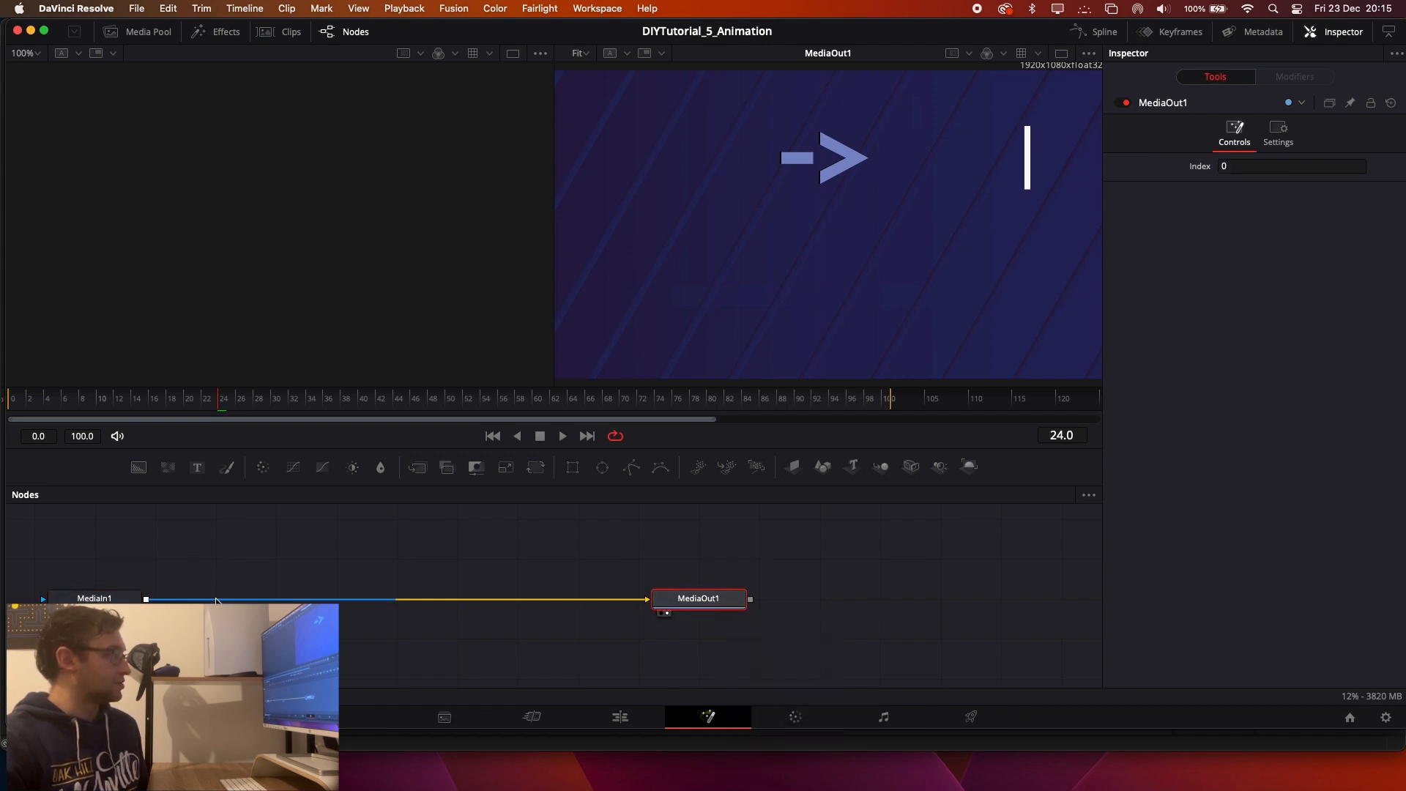
left_click_drag(216, 600, 280, 585)
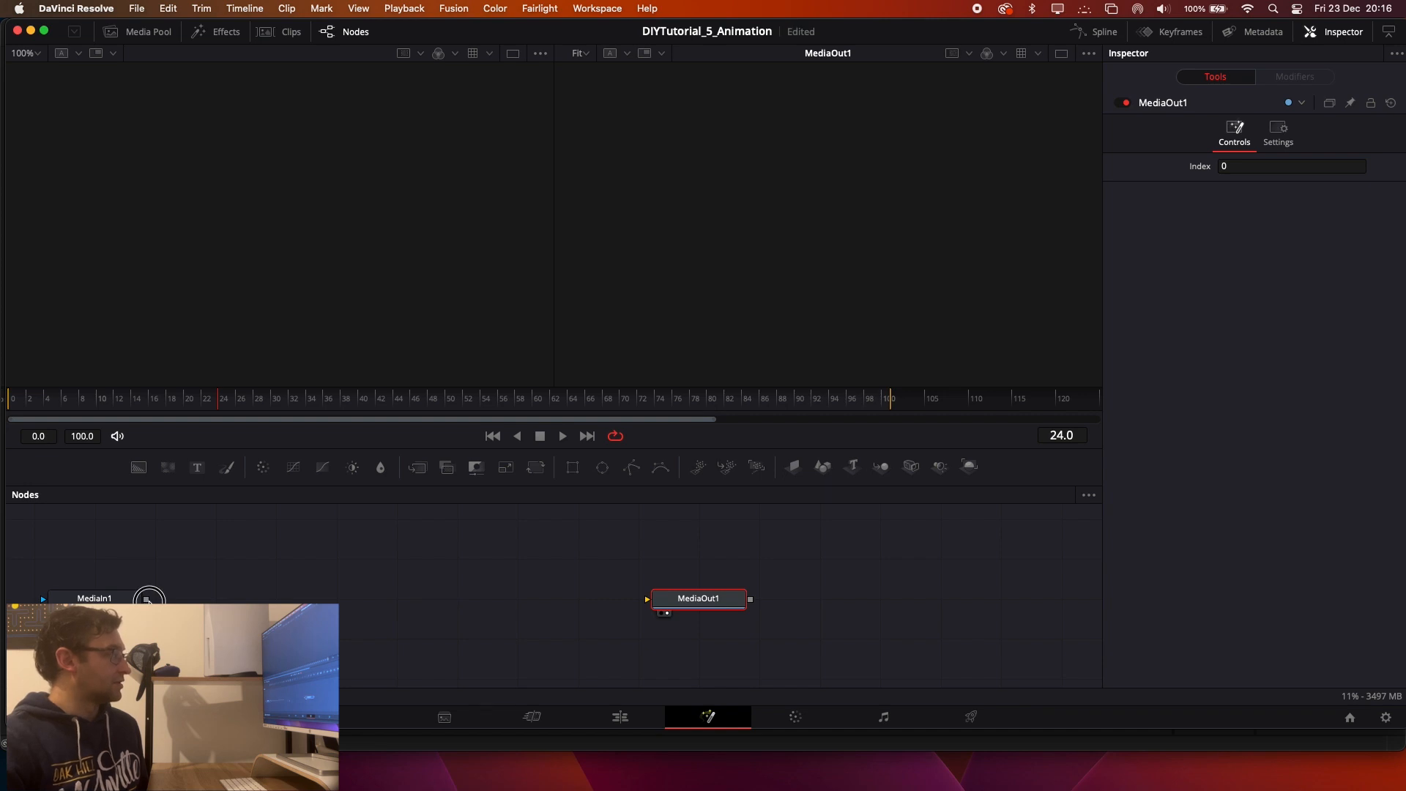
left_click_drag(148, 601, 626, 609)
left_click_drag(126, 601, 323, 596)
left_click_drag(343, 594, 647, 599)
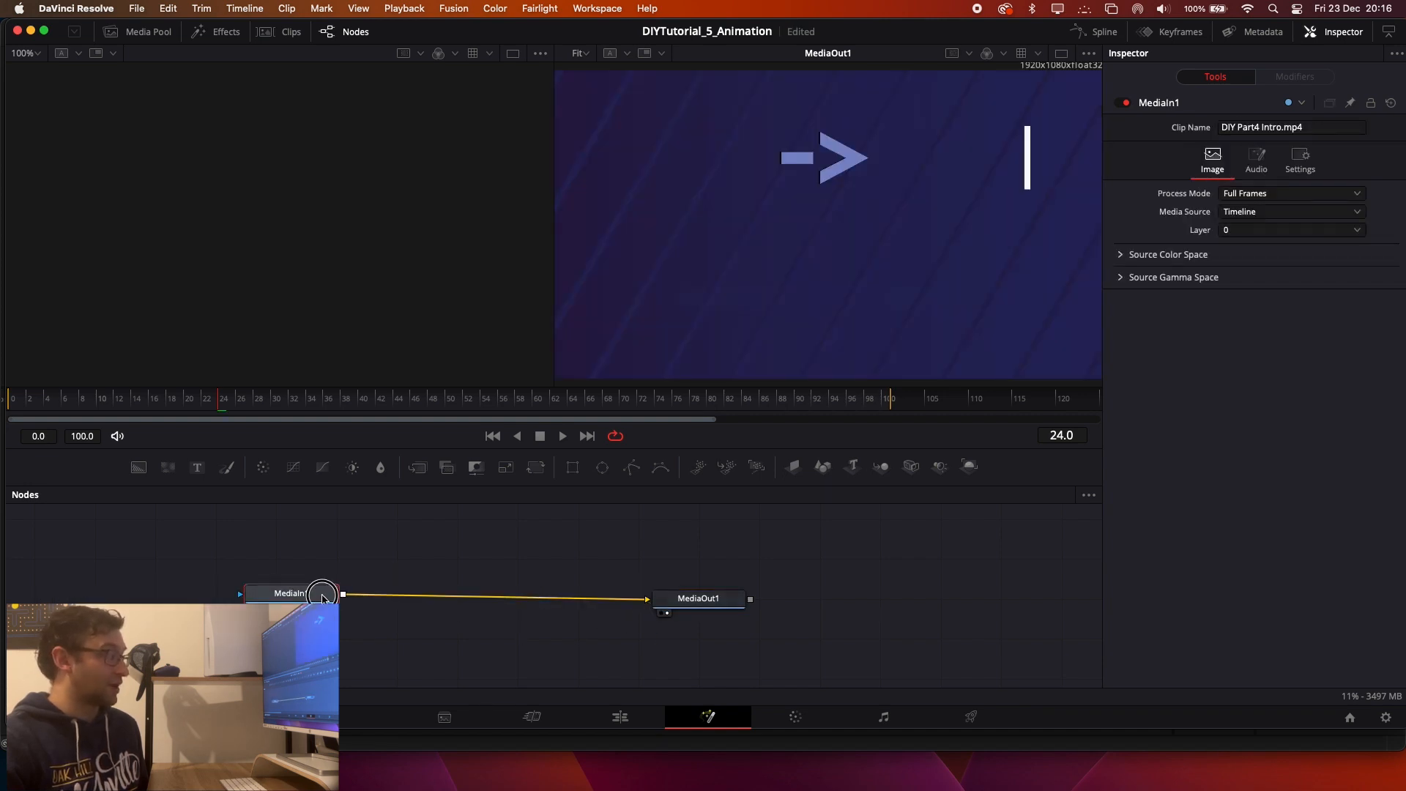
Spread the MediaIn1 and MediaOut1 nodes farther apart in the Fusion node graph and save the project.
left_click_drag(323, 593, 226, 600)
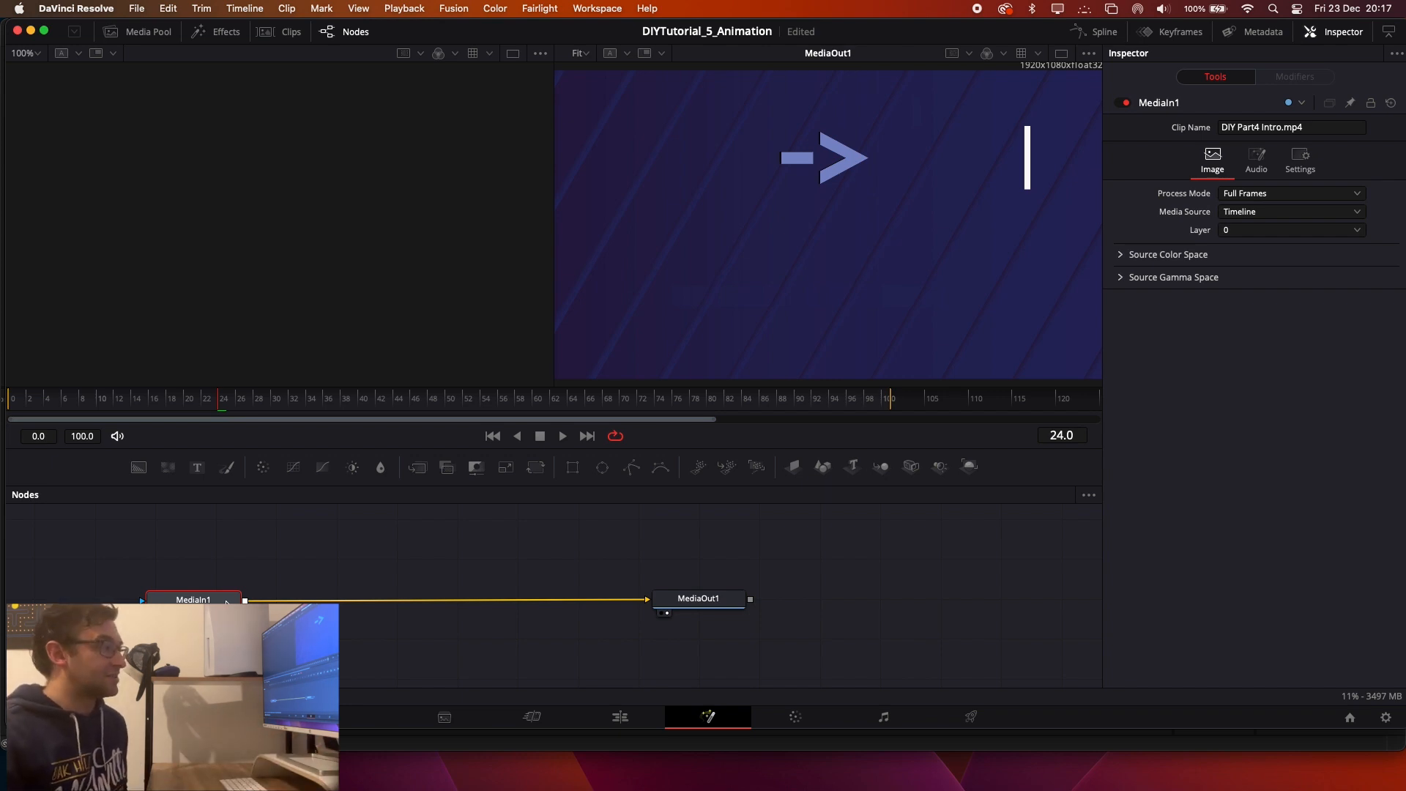
left_click_drag(194, 599, 147, 598)
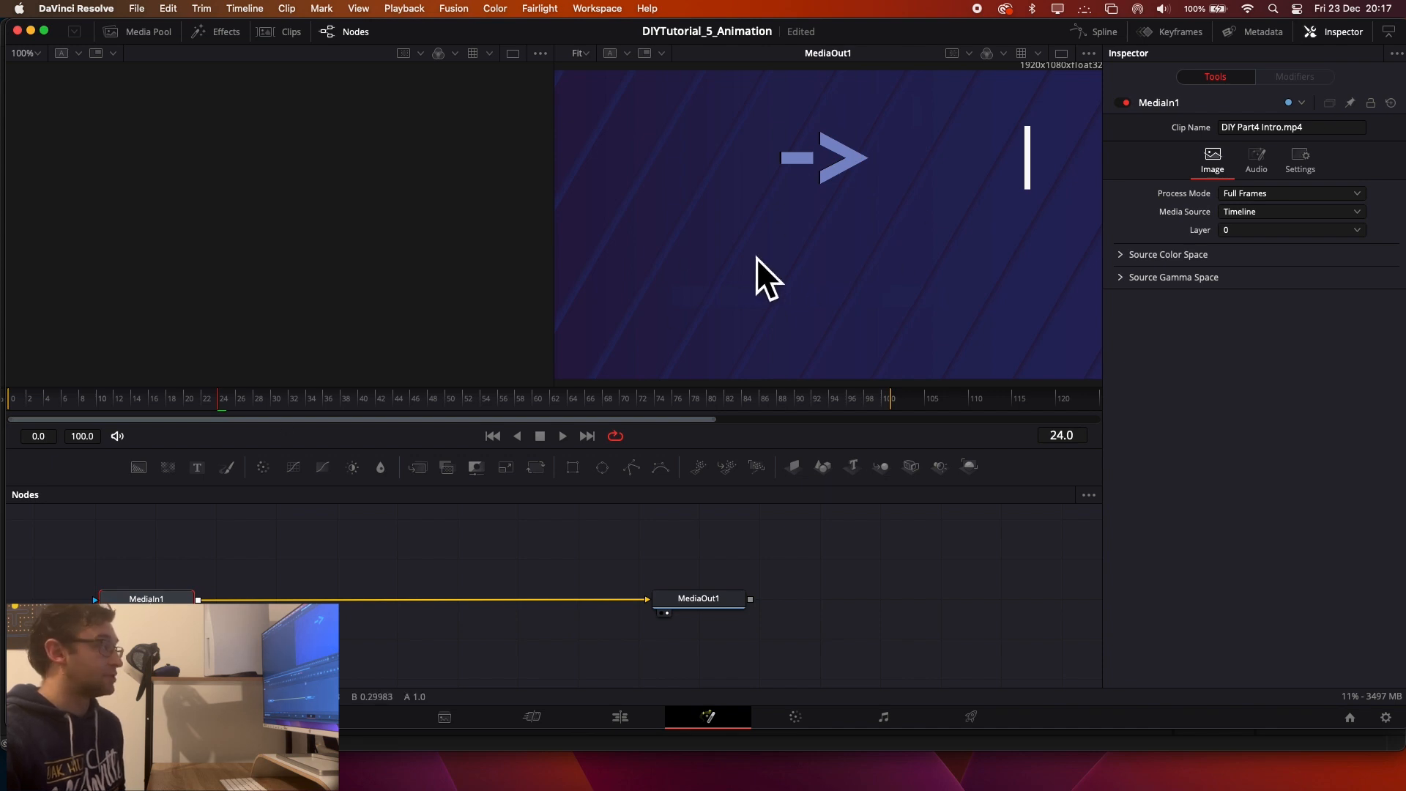
key("super+s")
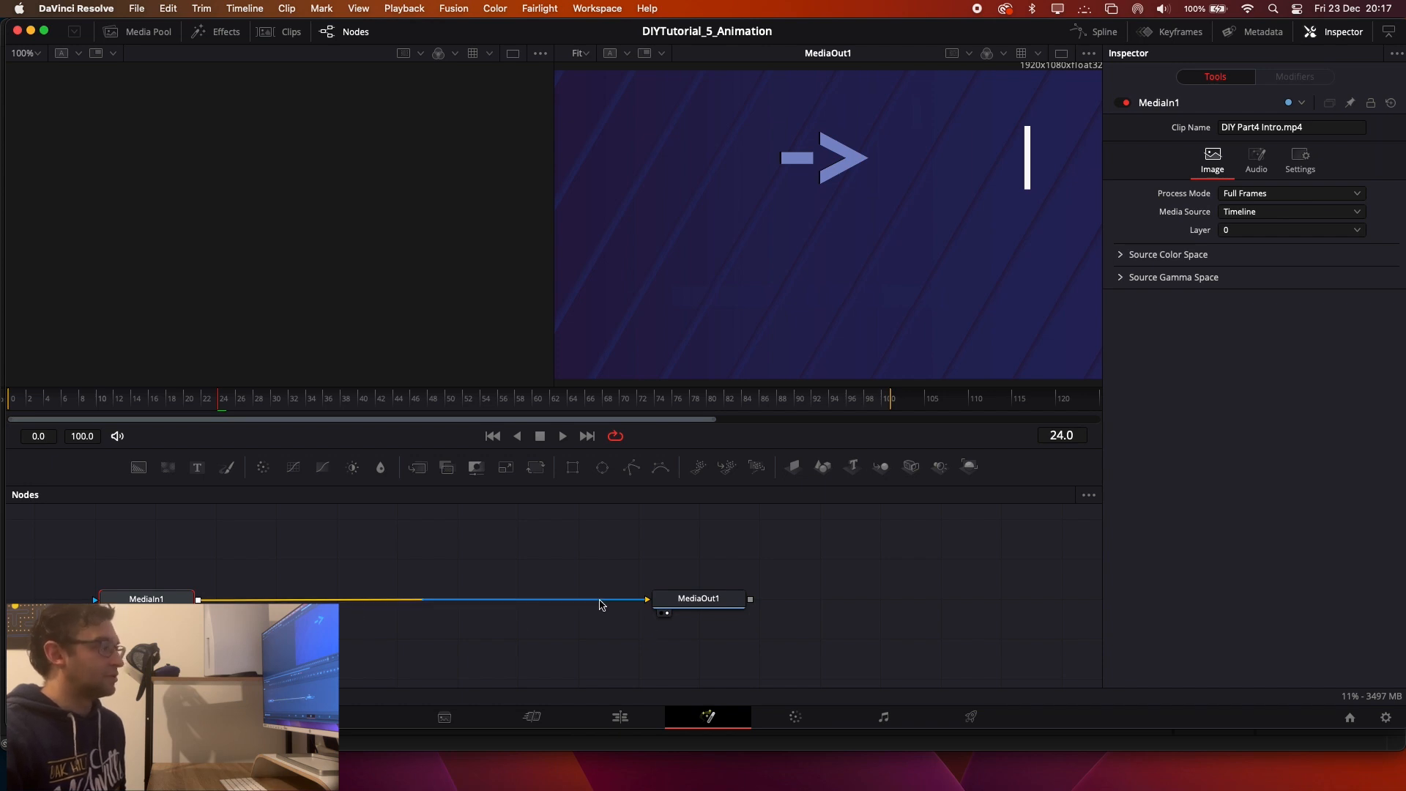
left_click_drag(703, 603, 955, 598)
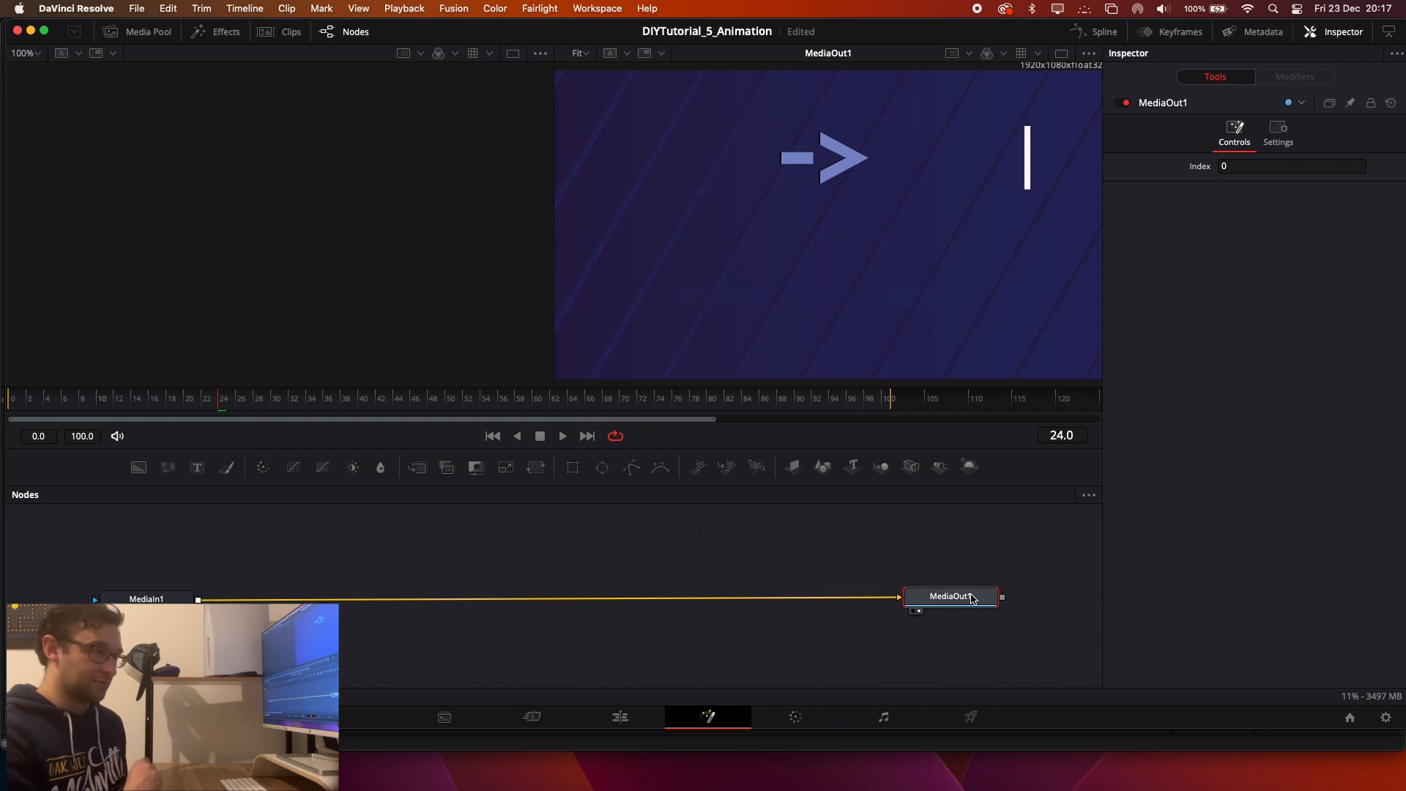
mouse_move(972, 599)
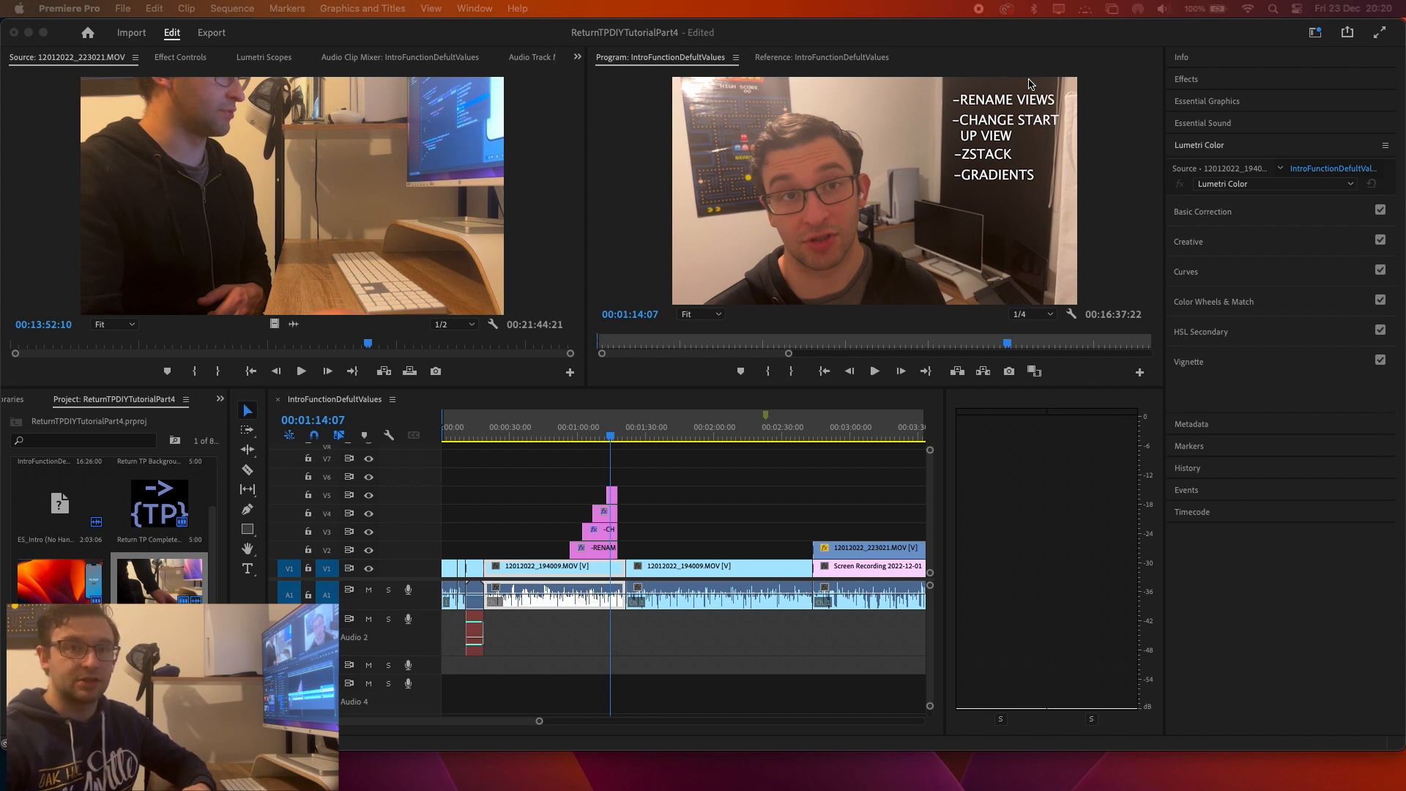
Switch to Premiere Pro and review the Creative, Basic Correction and Curves sections of Lumetri Color.
left_click(882, 45)
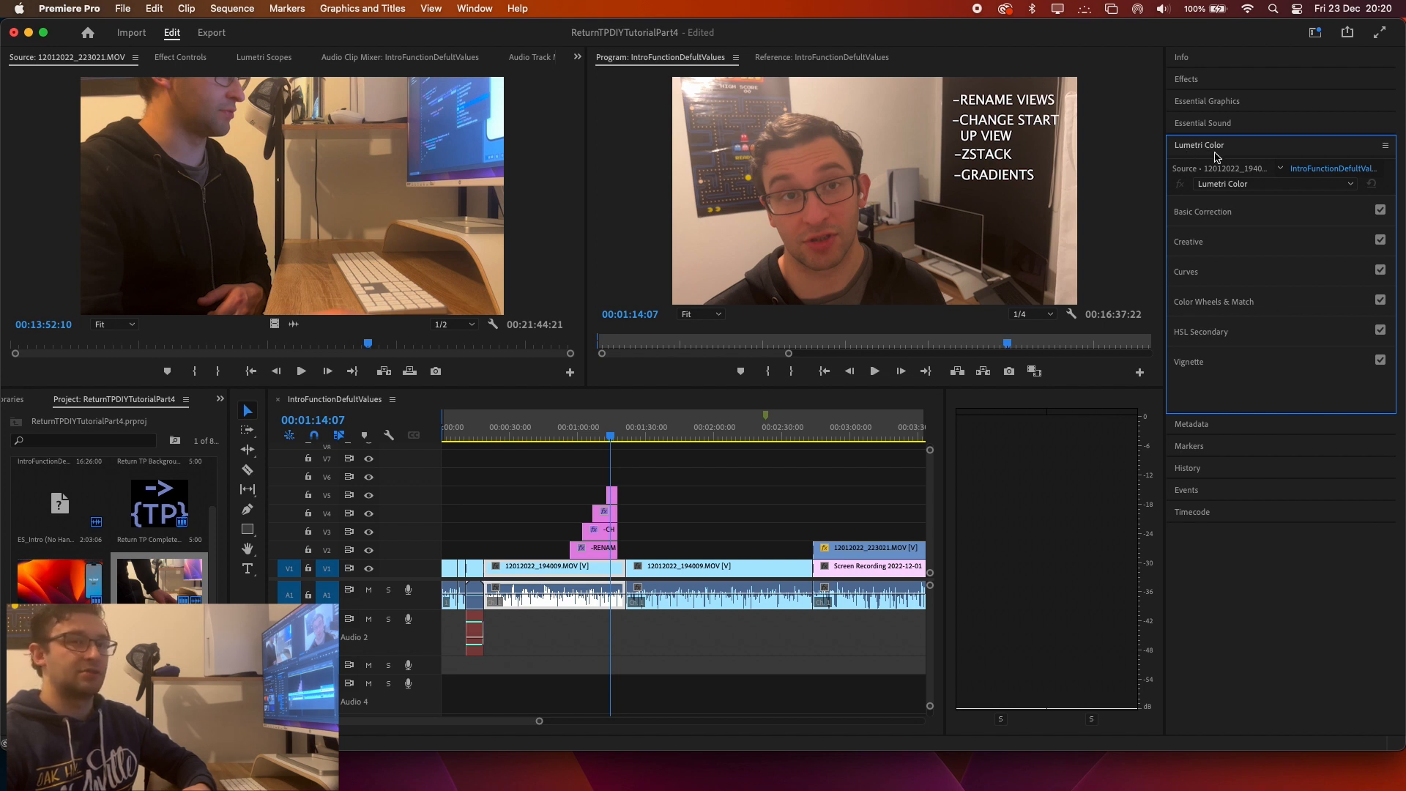
left_click(1195, 243)
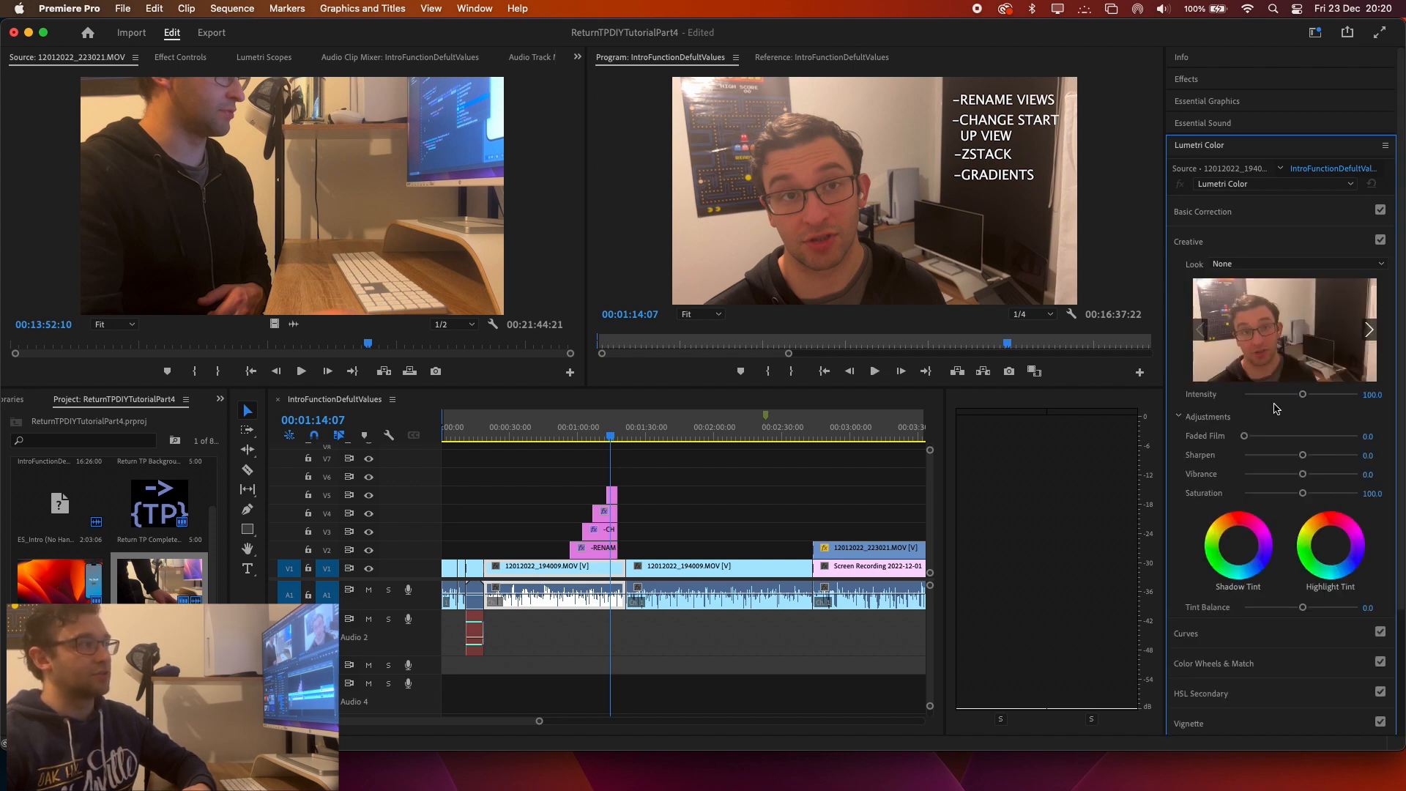
scroll(1245, 413, "down", 2)
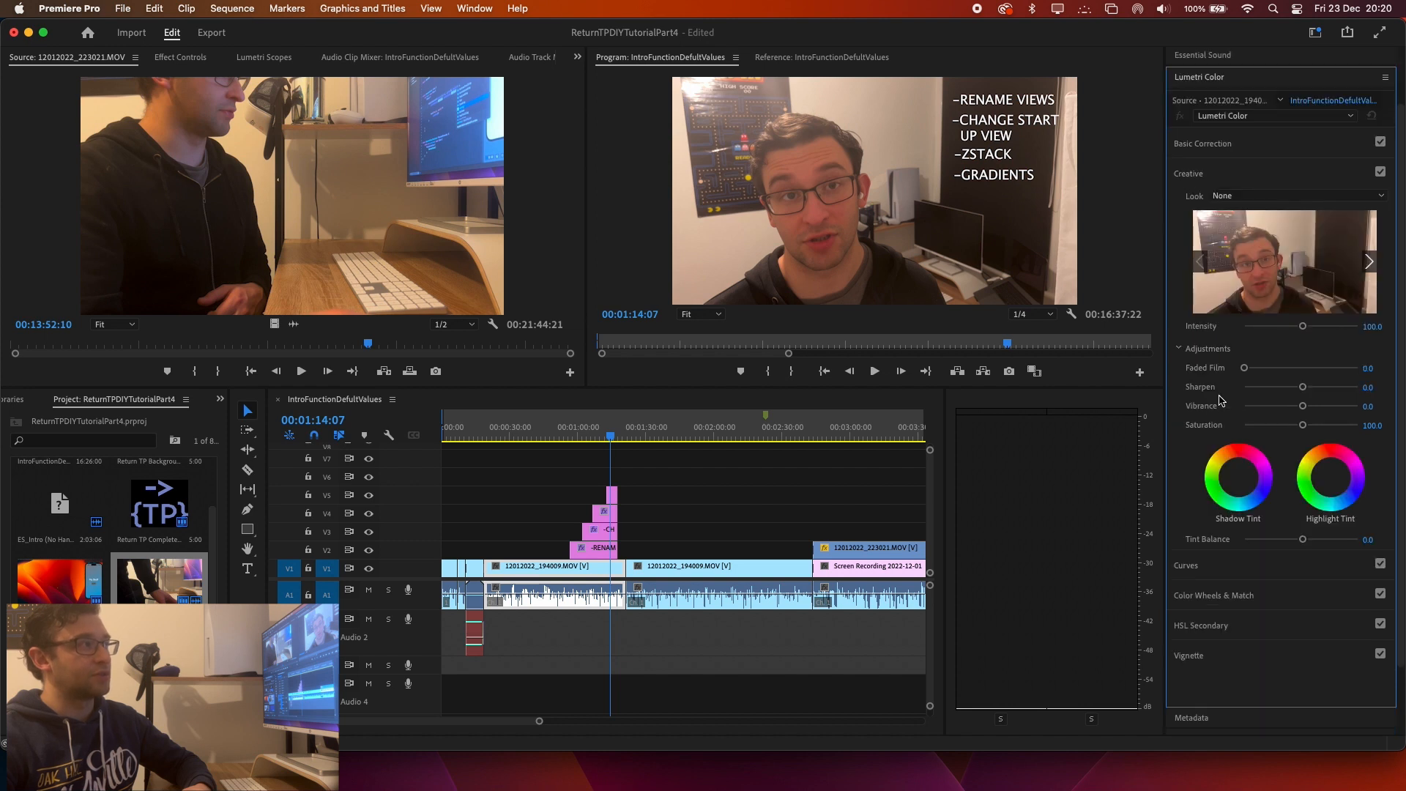
left_click(1212, 154)
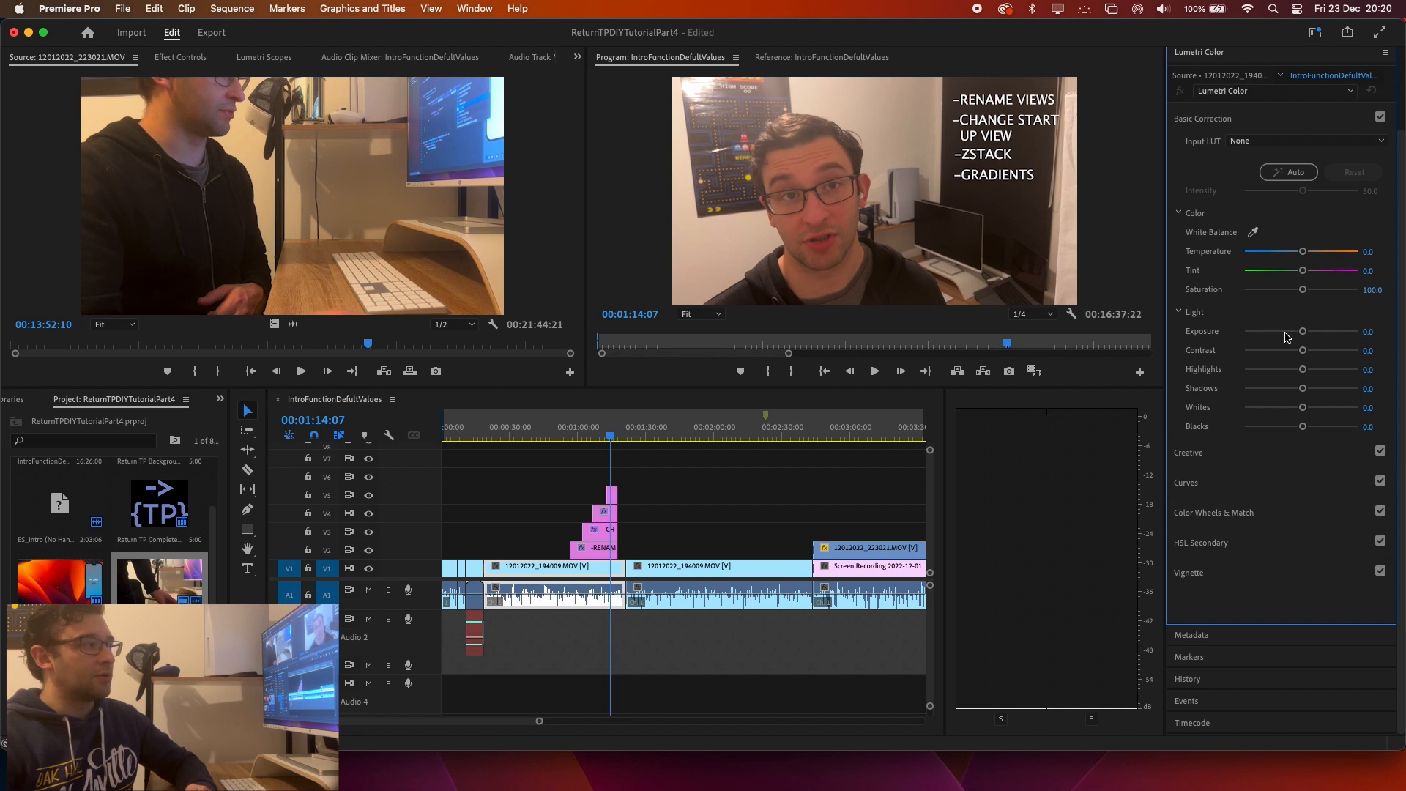
left_click(1220, 485)
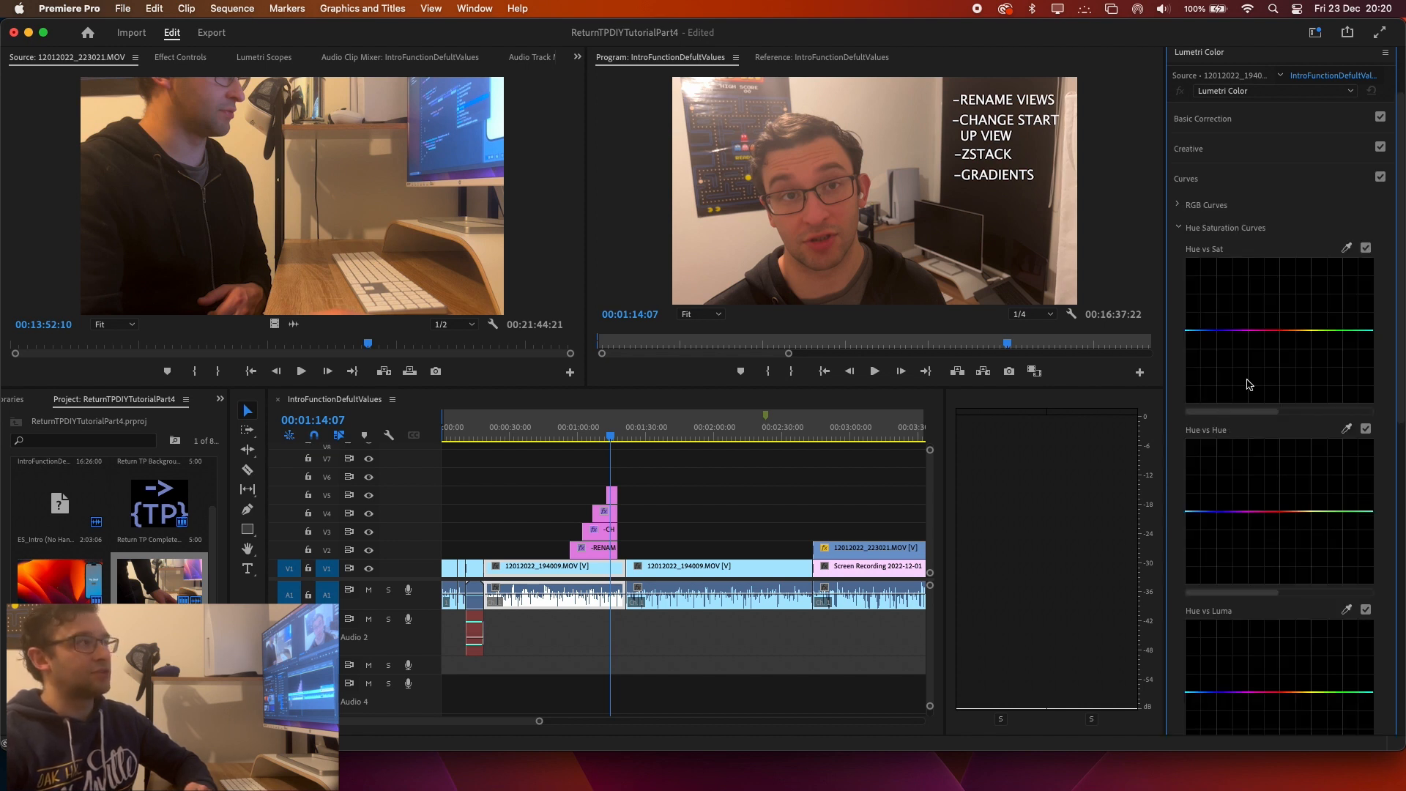
left_click(1194, 187)
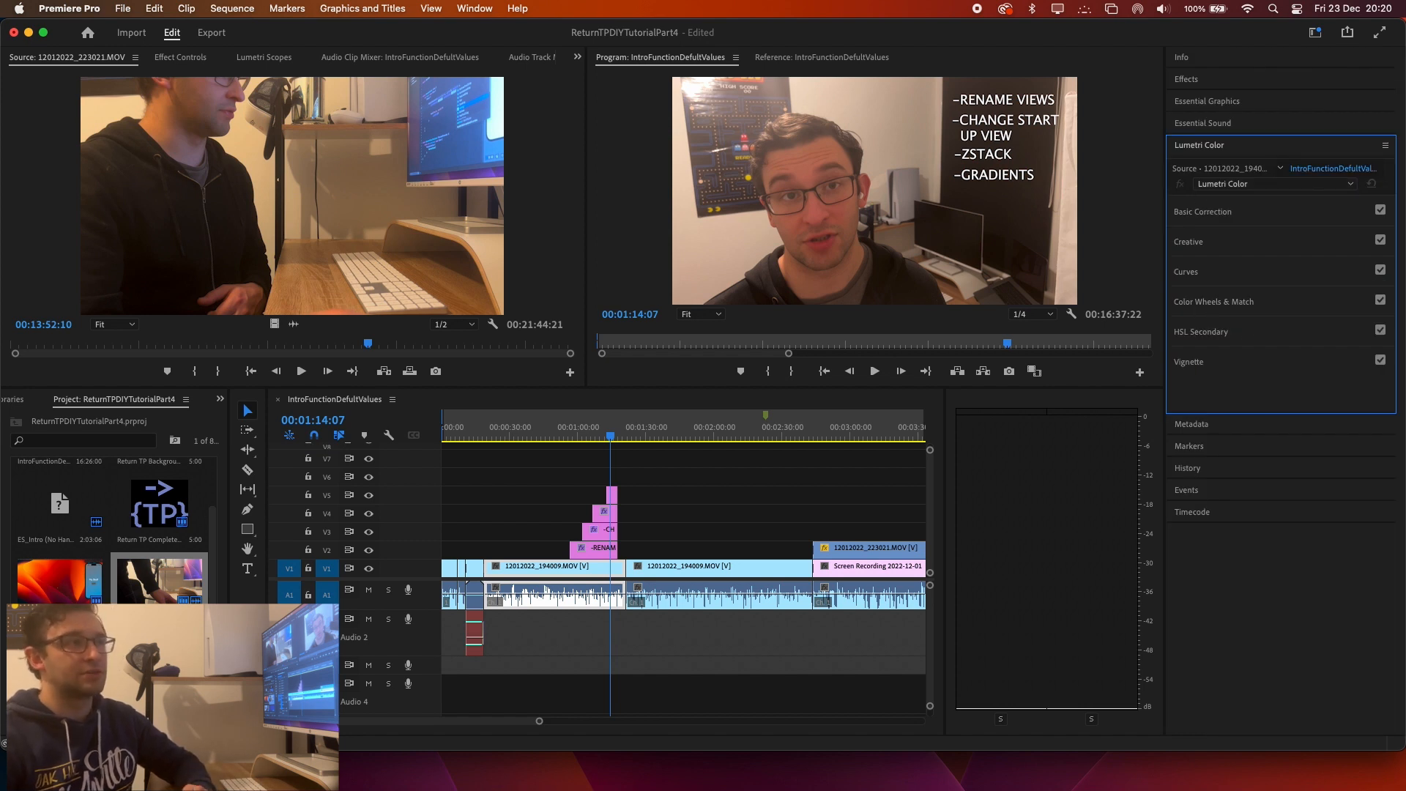
Switch to DaVinci Resolve and reset all primary color wheels for the intro clip on the Color page.
left_click_drag(1405, 46, 511, 34)
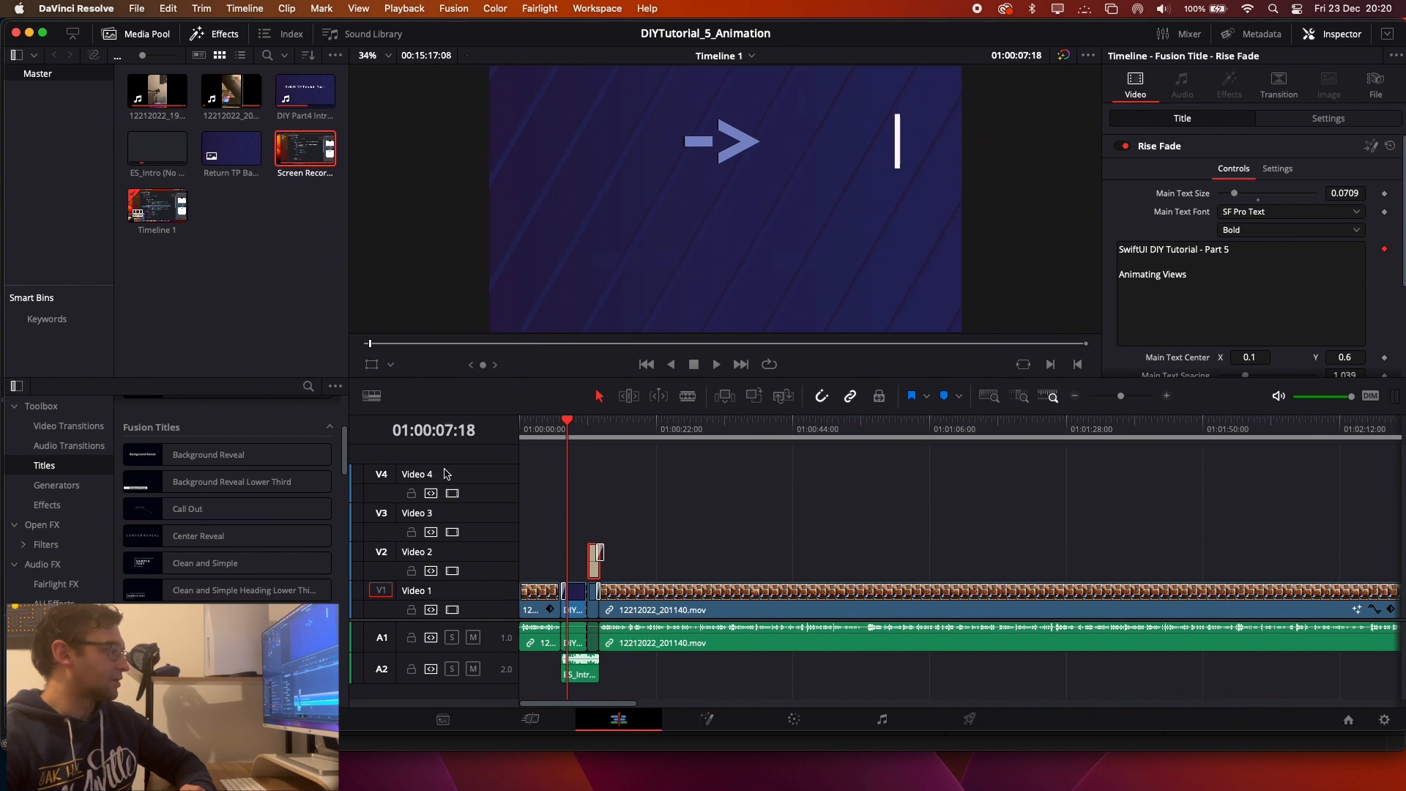
left_click(796, 719)
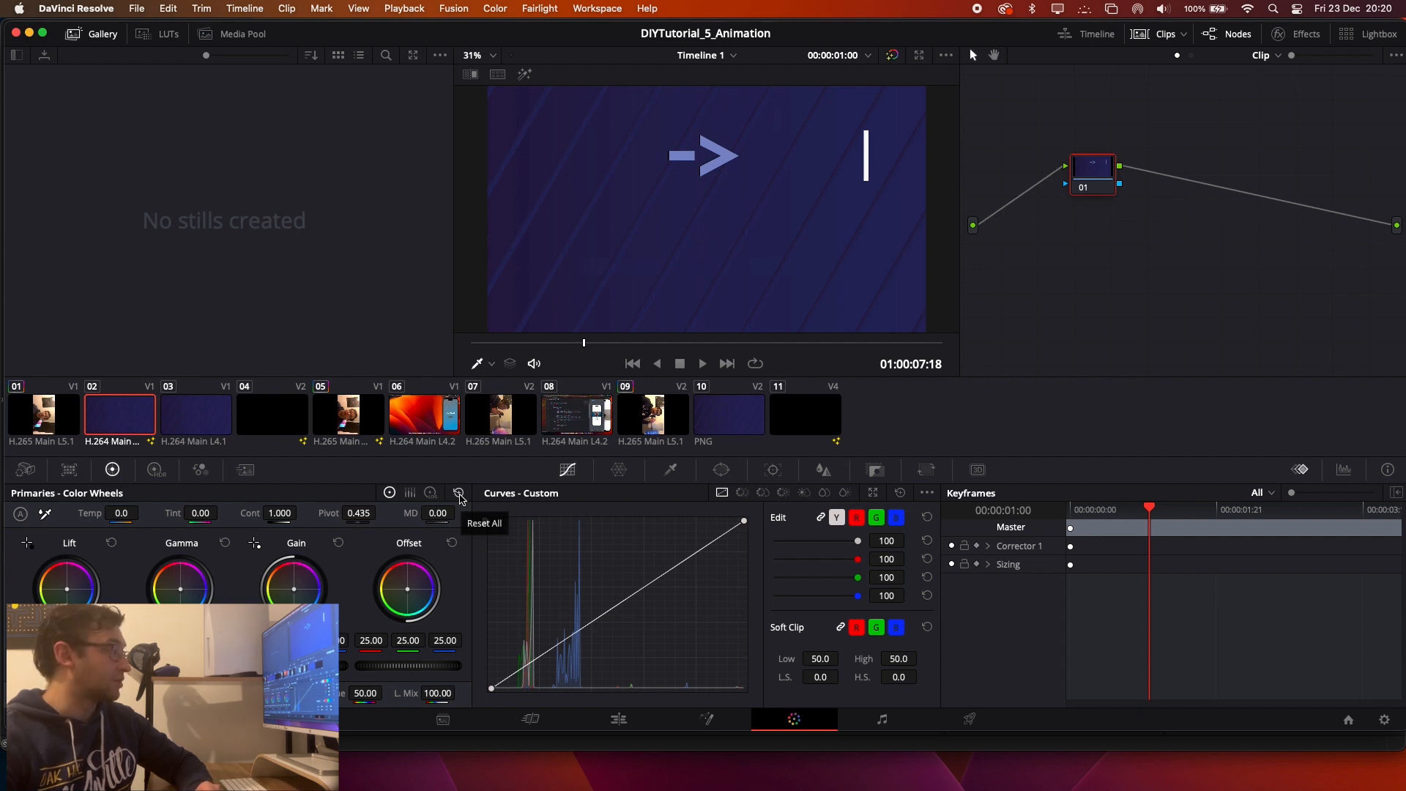
left_click(460, 496)
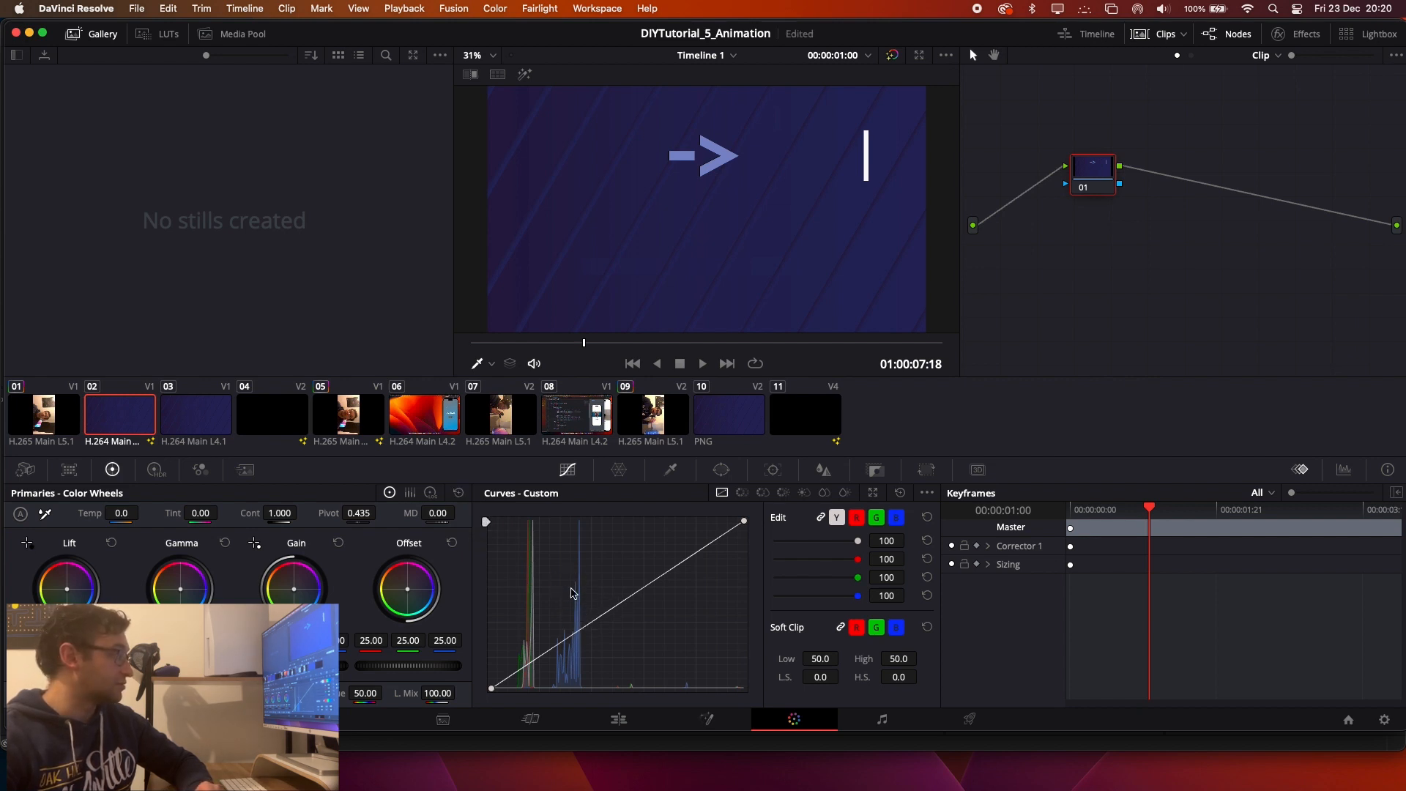
Try raising the intro clip's shadows with the custom curve and shifting its color wheels, and reset both adjustments.
left_click_drag(605, 621, 518, 589)
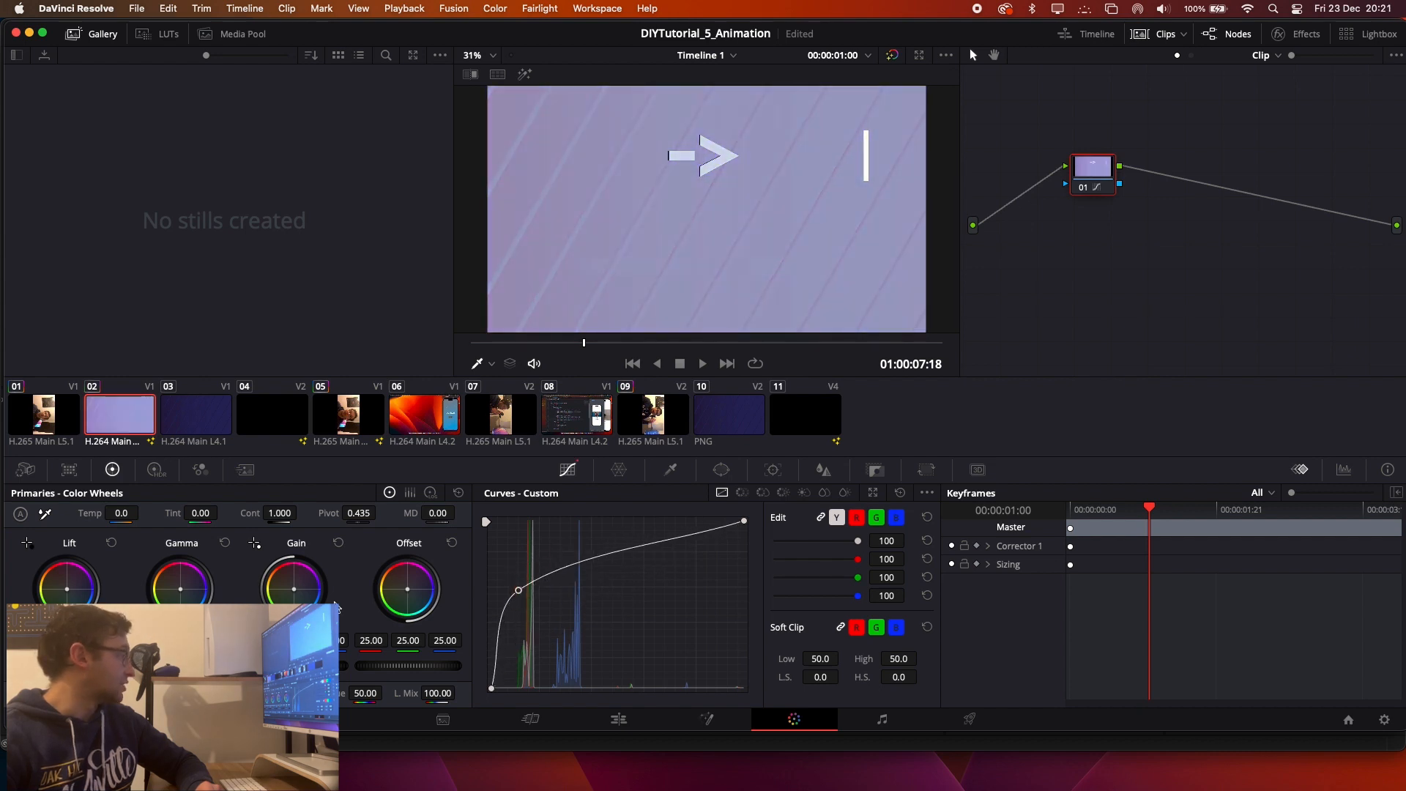
left_click_drag(311, 583, 289, 595)
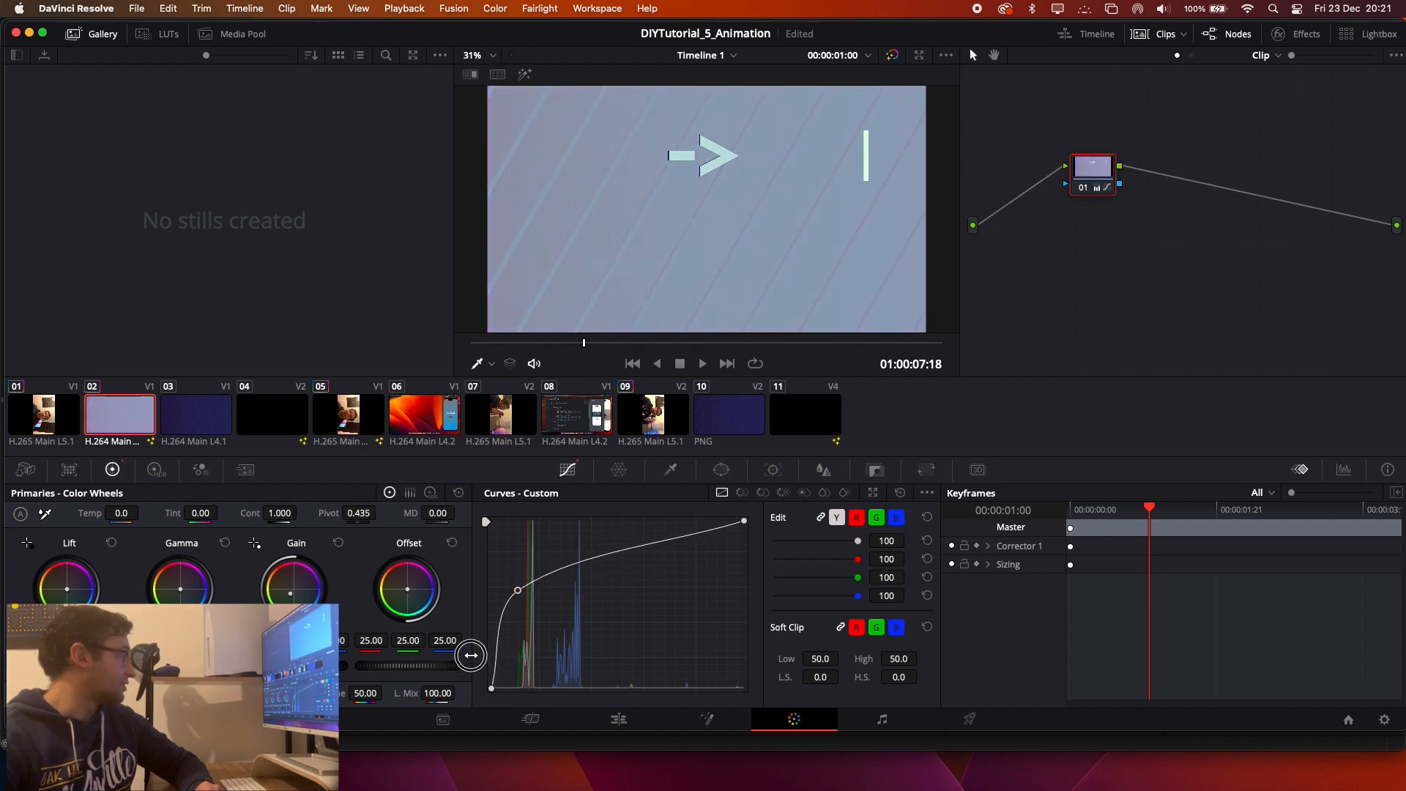
left_click_drag(185, 599, 50, 636)
left_click(459, 492)
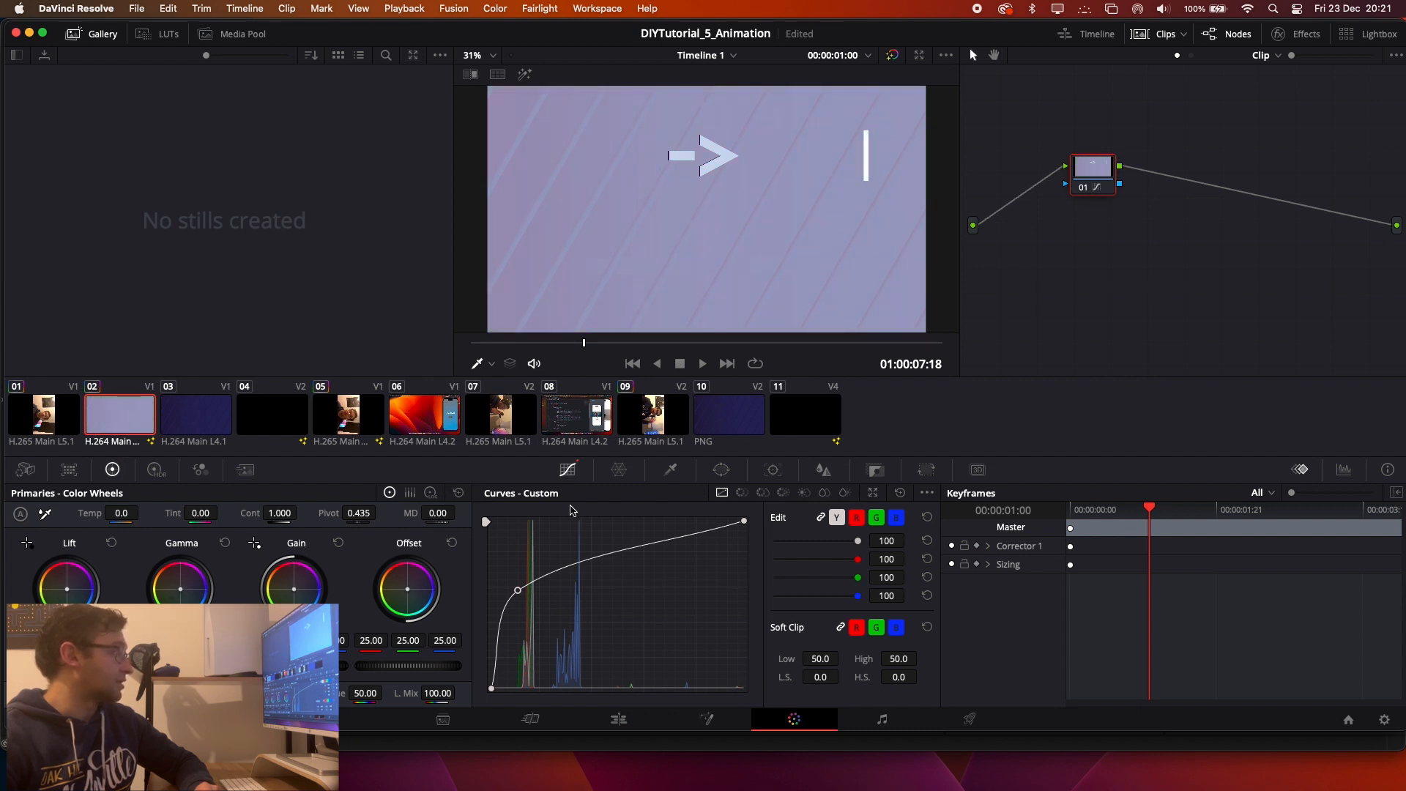
left_click(900, 492)
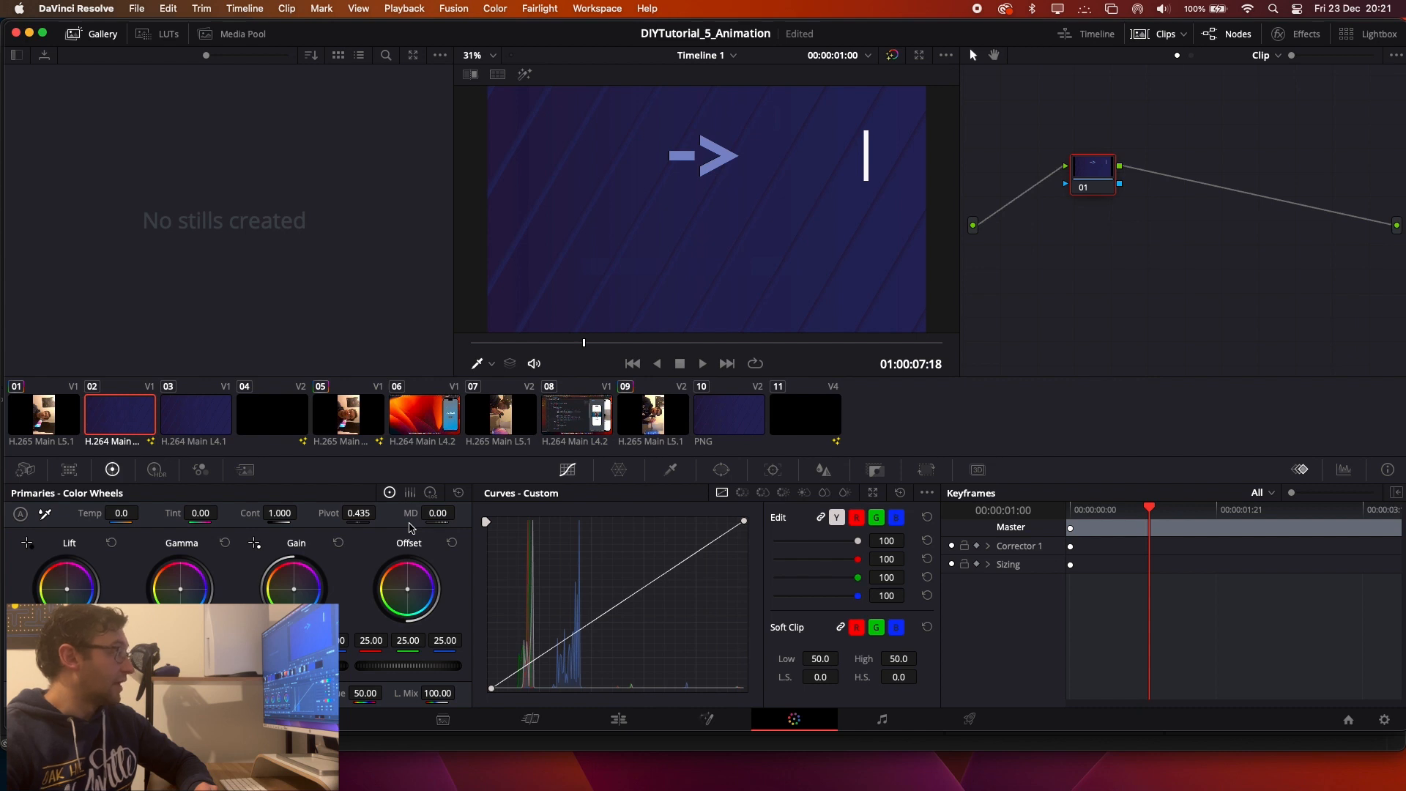
Select clip 09 and toggle the bypass of color grades and Fusion effects to compare its graded and ungraded picture.
left_click(652, 412)
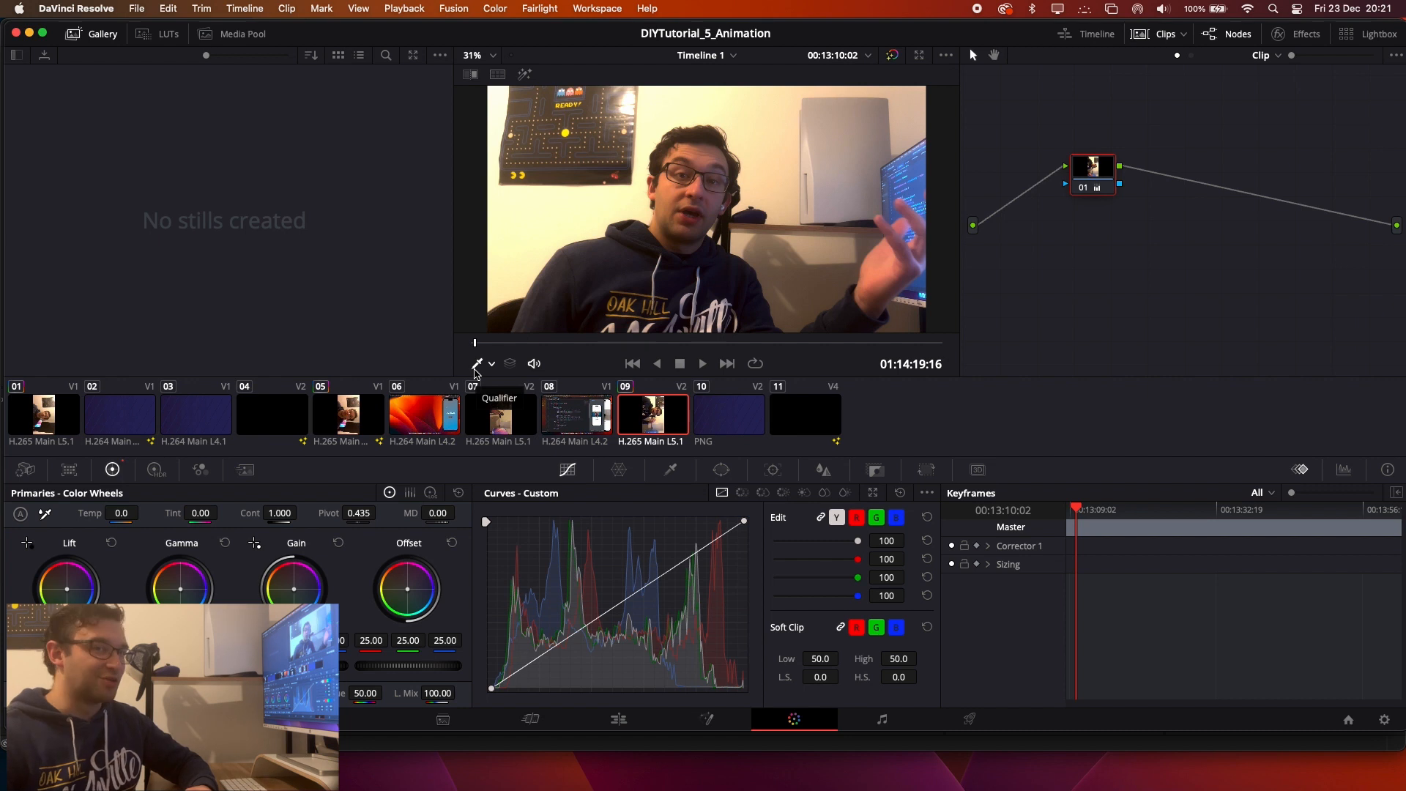
left_click(474, 369)
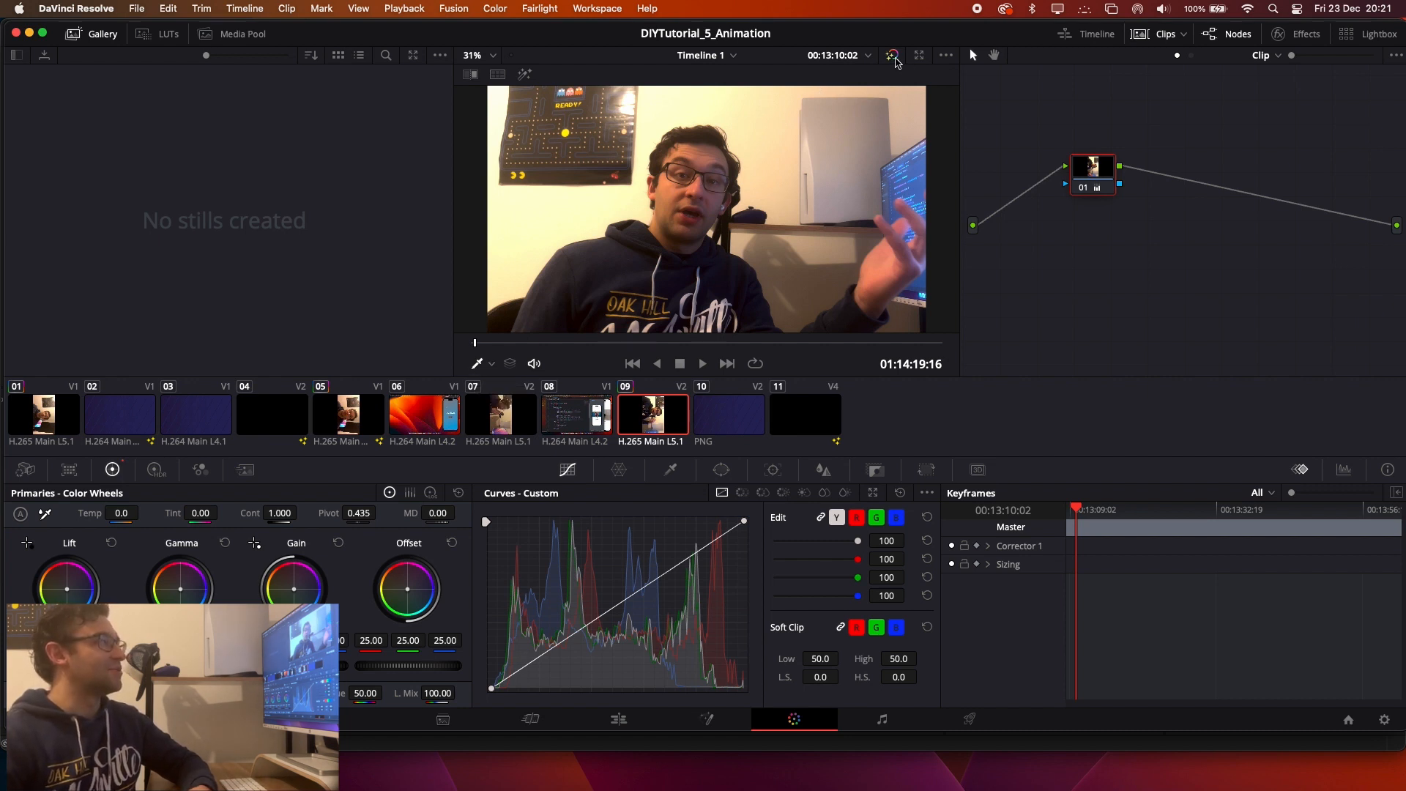
left_click(892, 56)
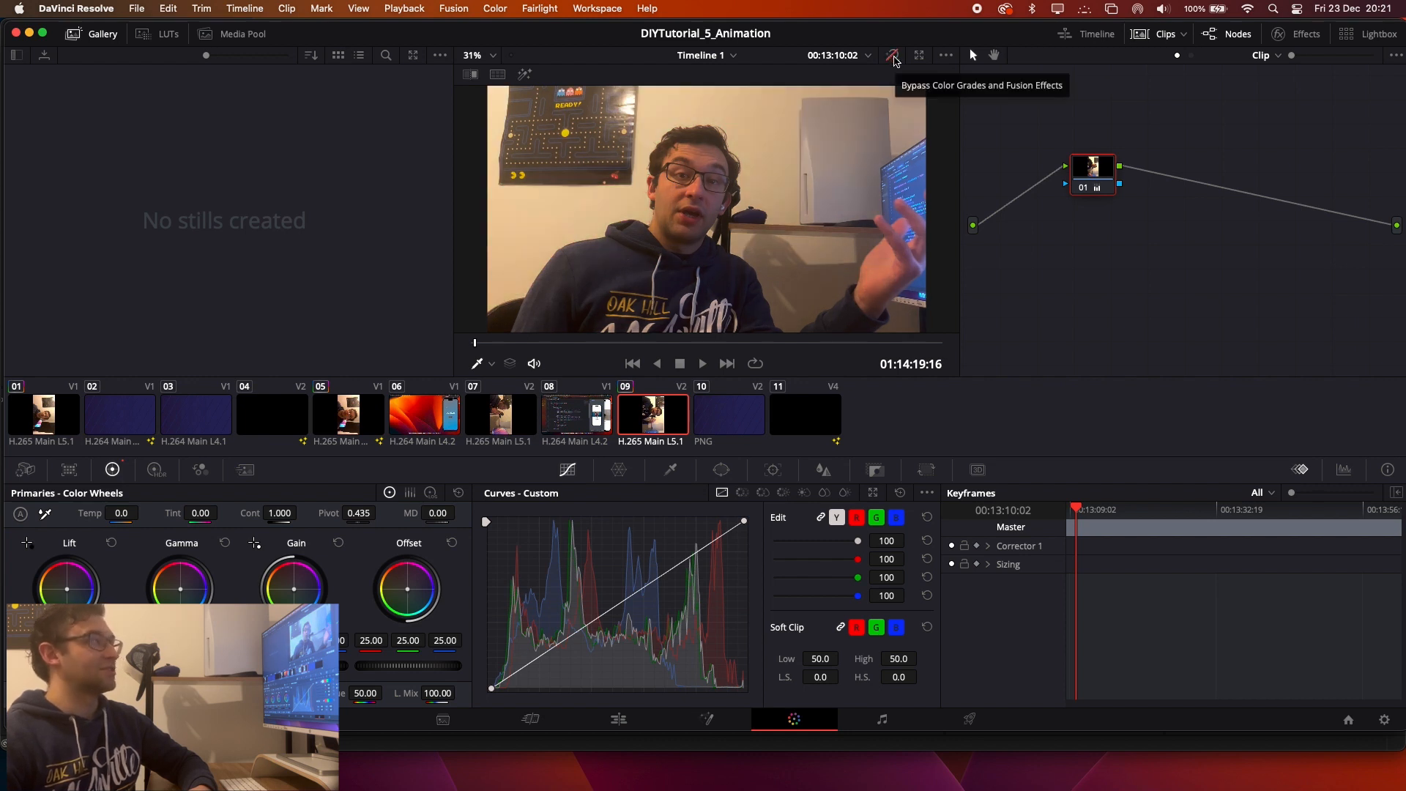
left_click(892, 57)
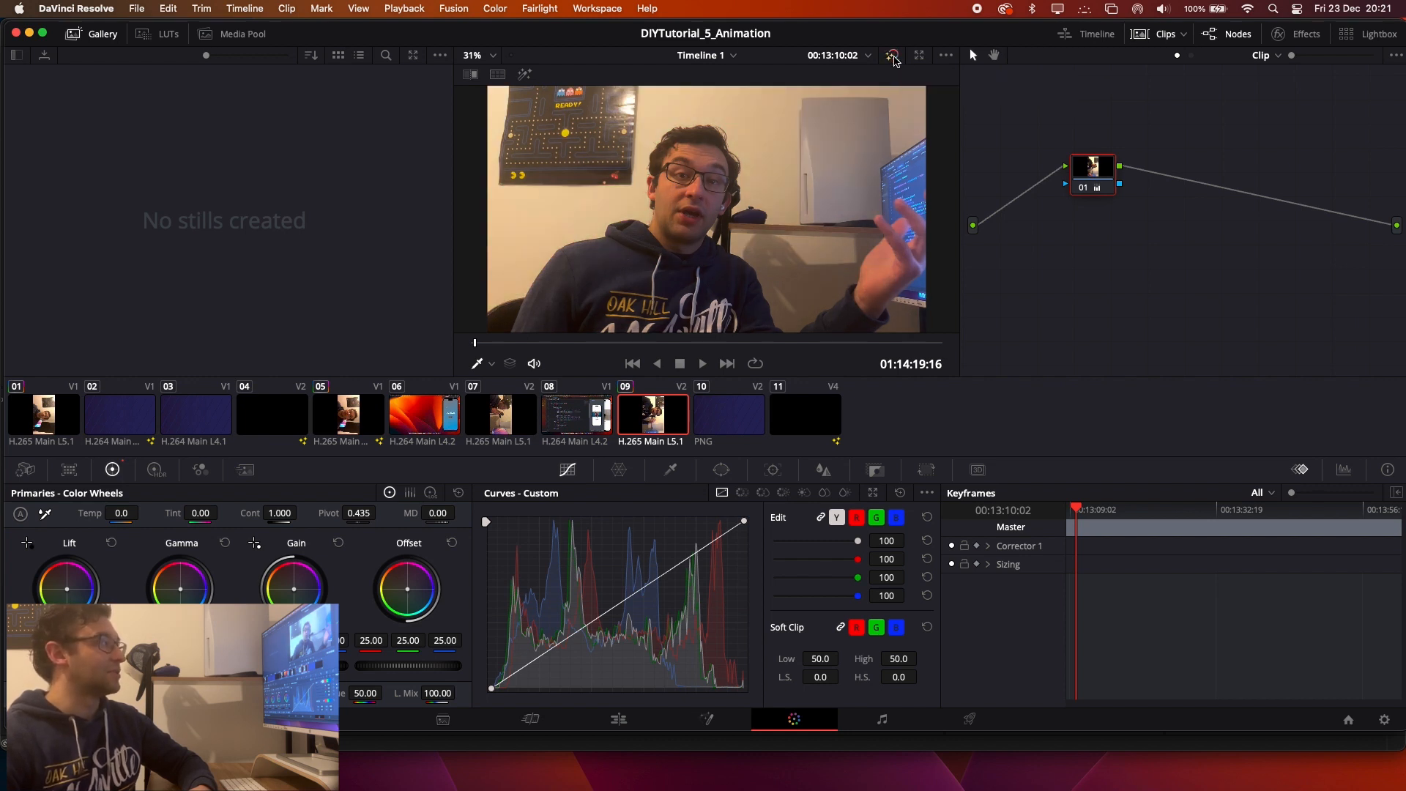
left_click(893, 56)
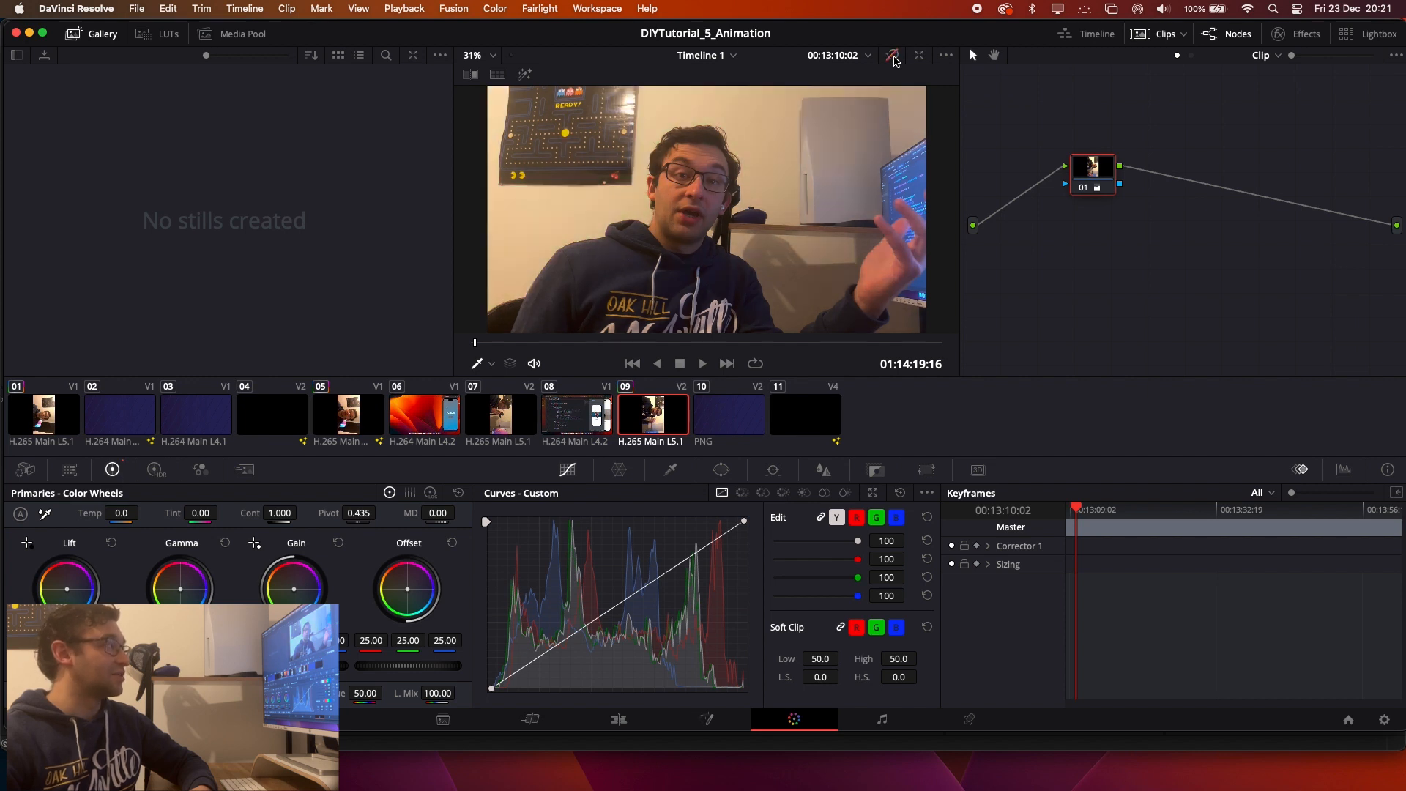
Re-enable color grades and Fusion effects for clip 09, and switch to Premiere Pro to review the Hue Saturation Curves in Lumetri Color.
left_click(892, 56)
key("super+m")
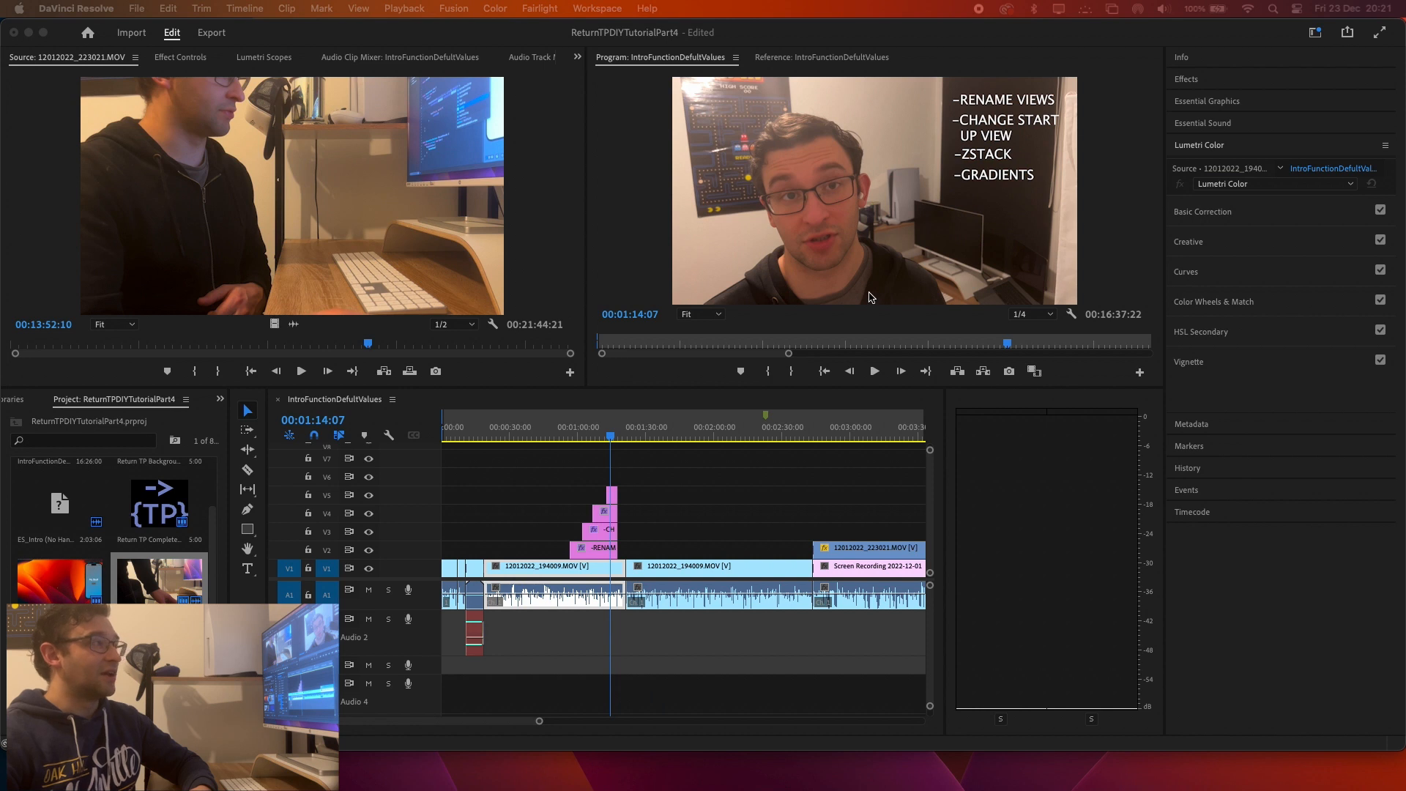
left_click(1194, 282)
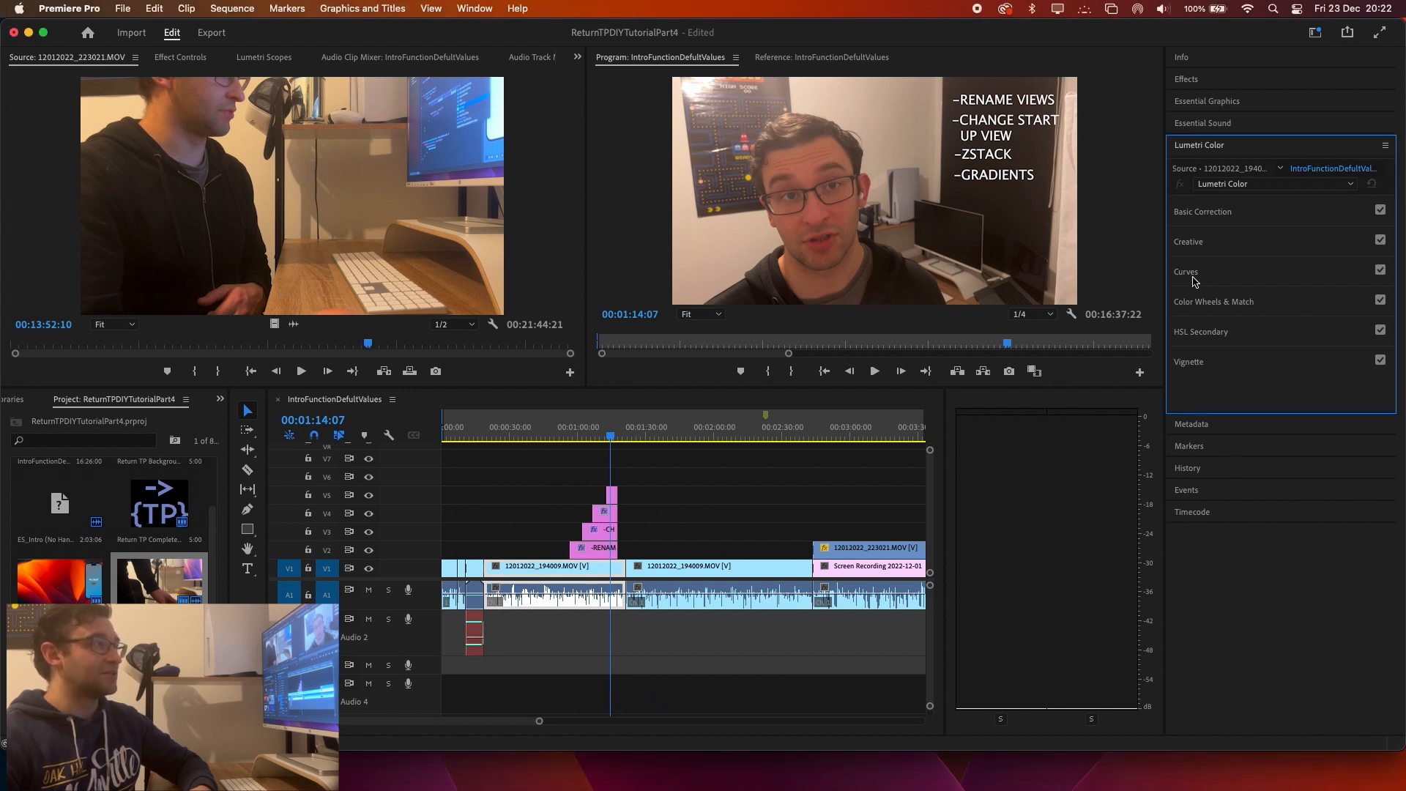
left_click(1191, 278)
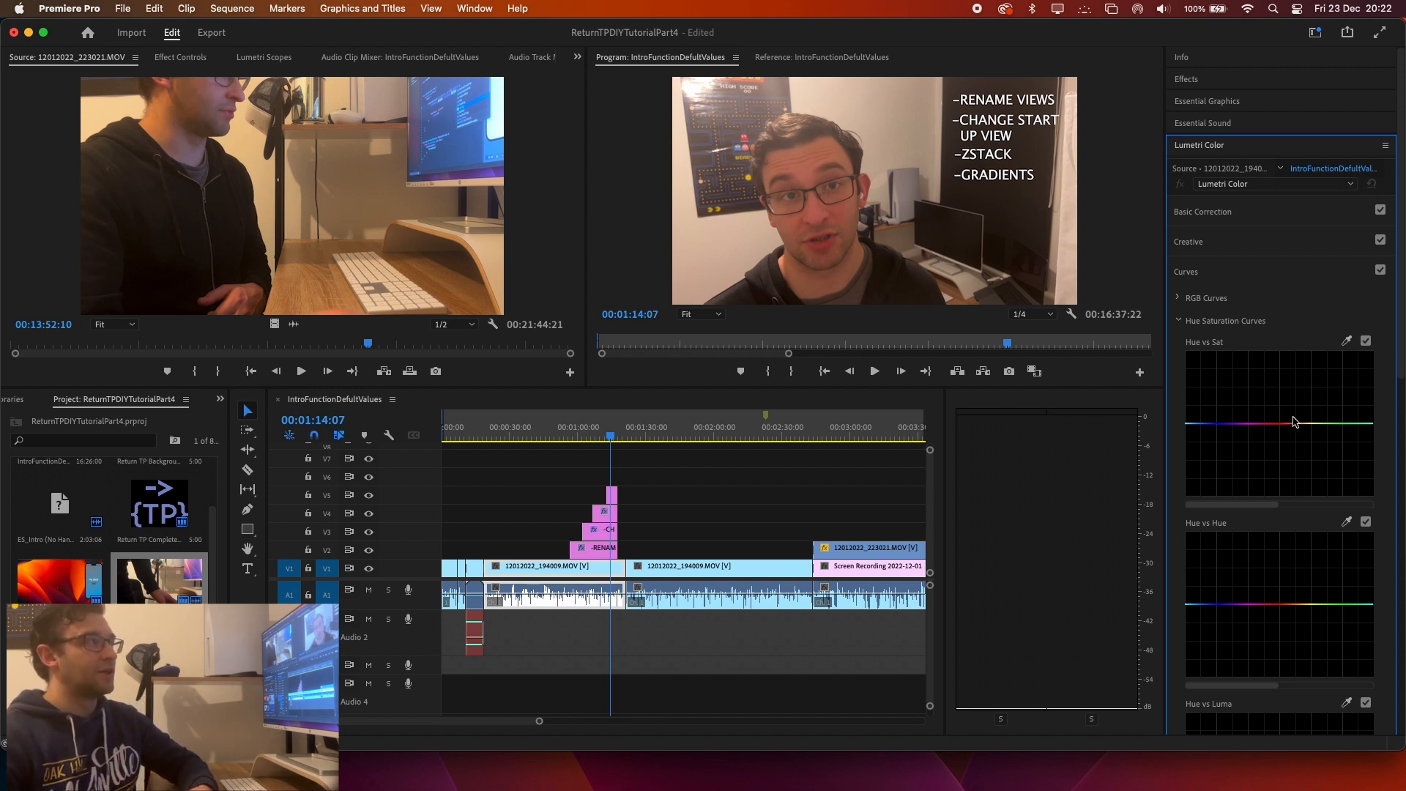
scroll(1293, 417, "down", 2)
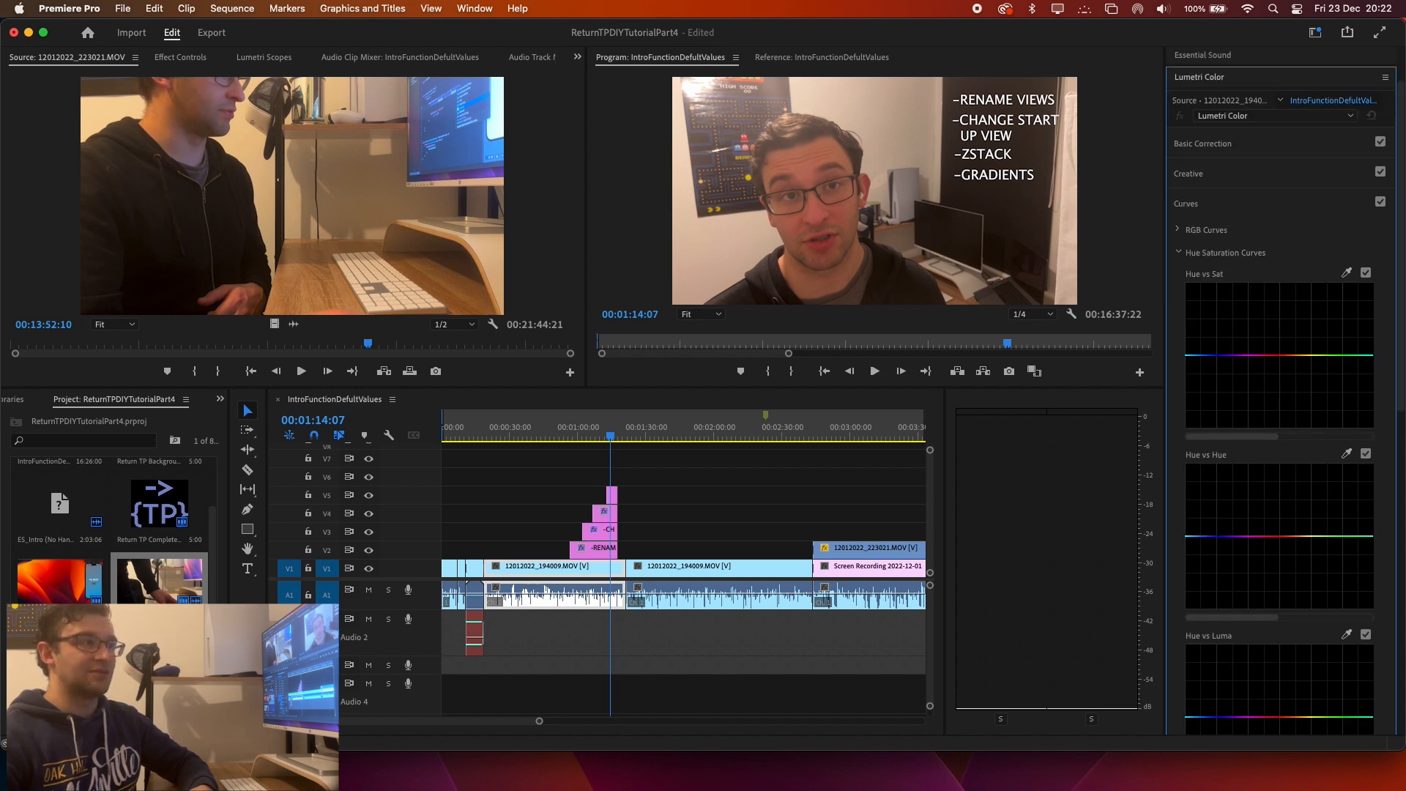
Switch back to DaVinci Resolve, reposition its window and open the Fairlight page to view the audio timeline and mixer.
left_click_drag(657, 133, 604, 37)
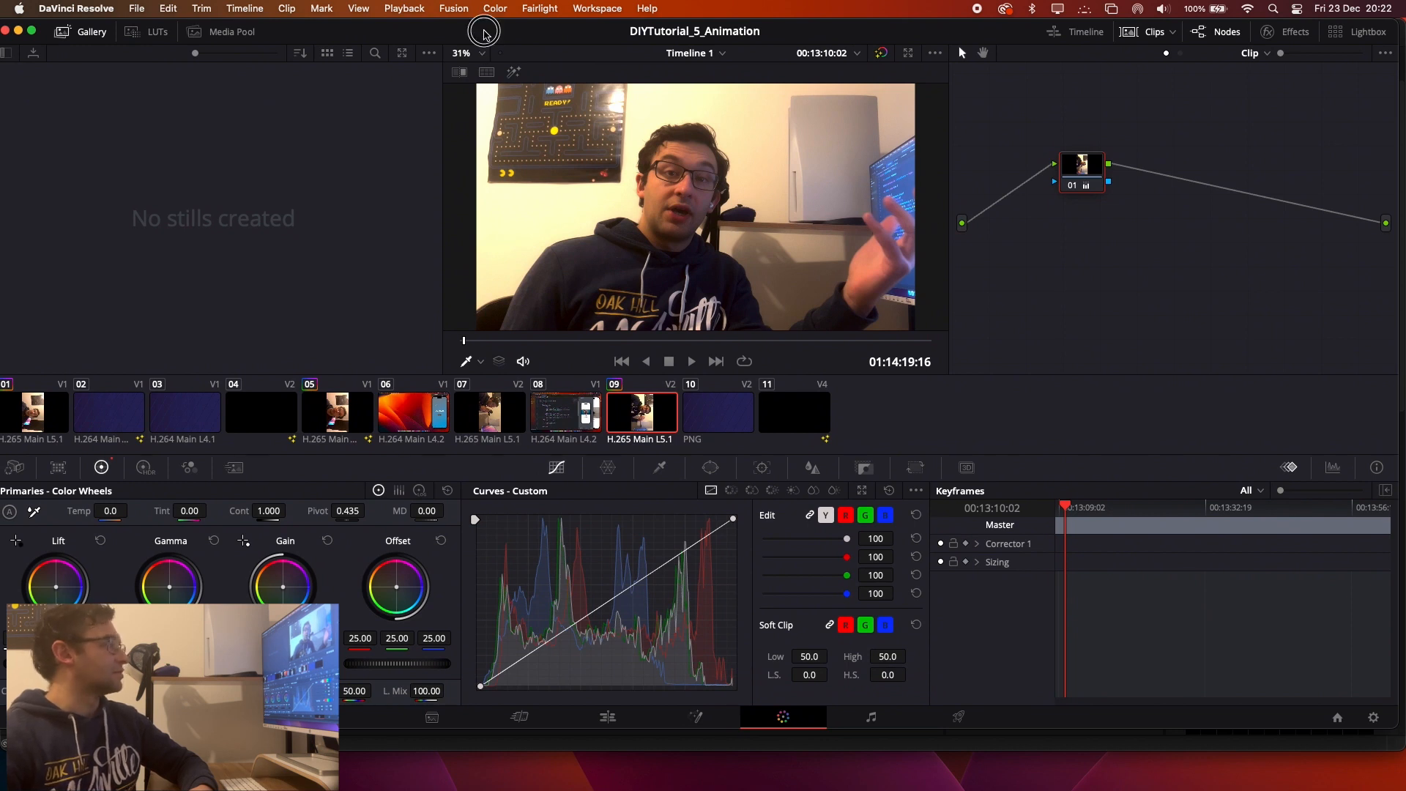
left_click_drag(484, 32, 496, 32)
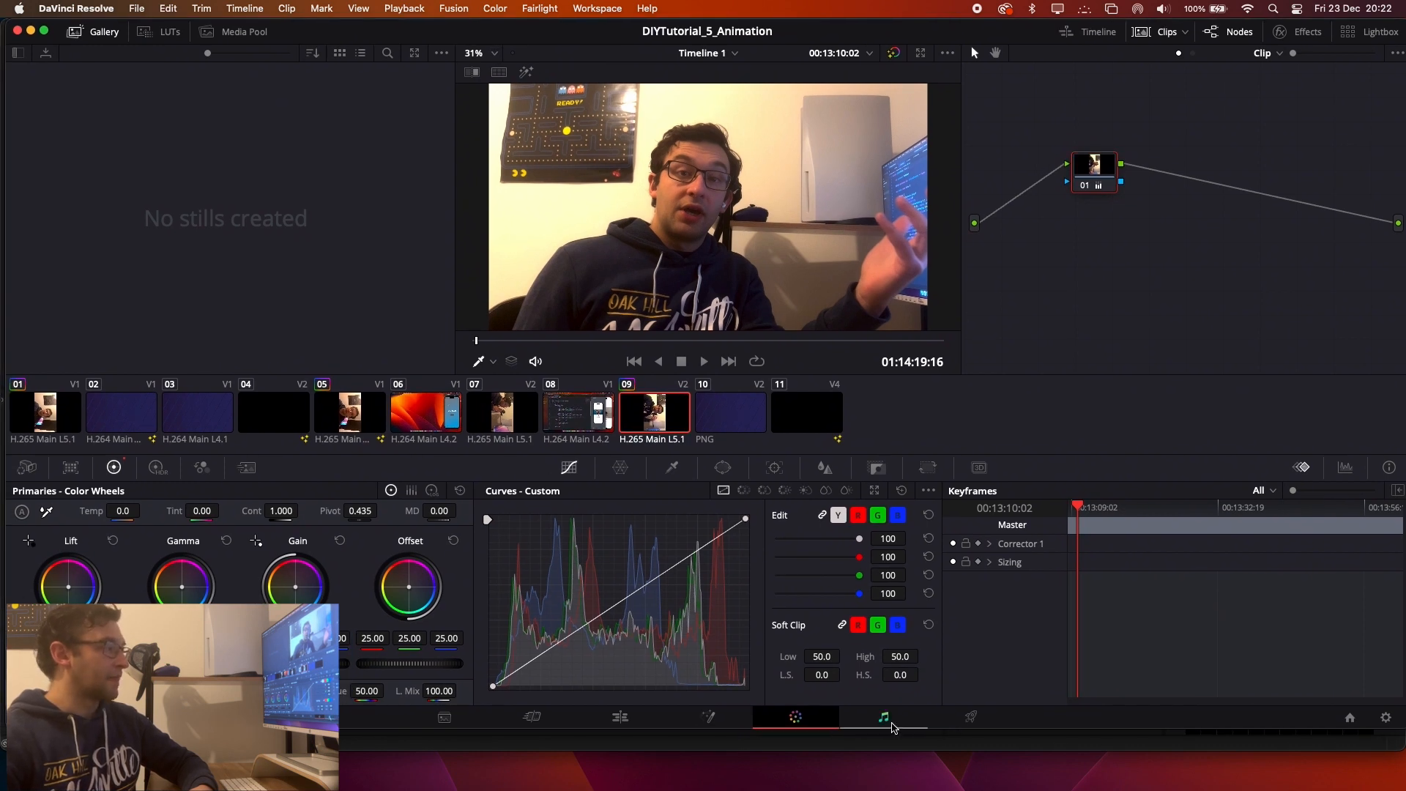
left_click(882, 721)
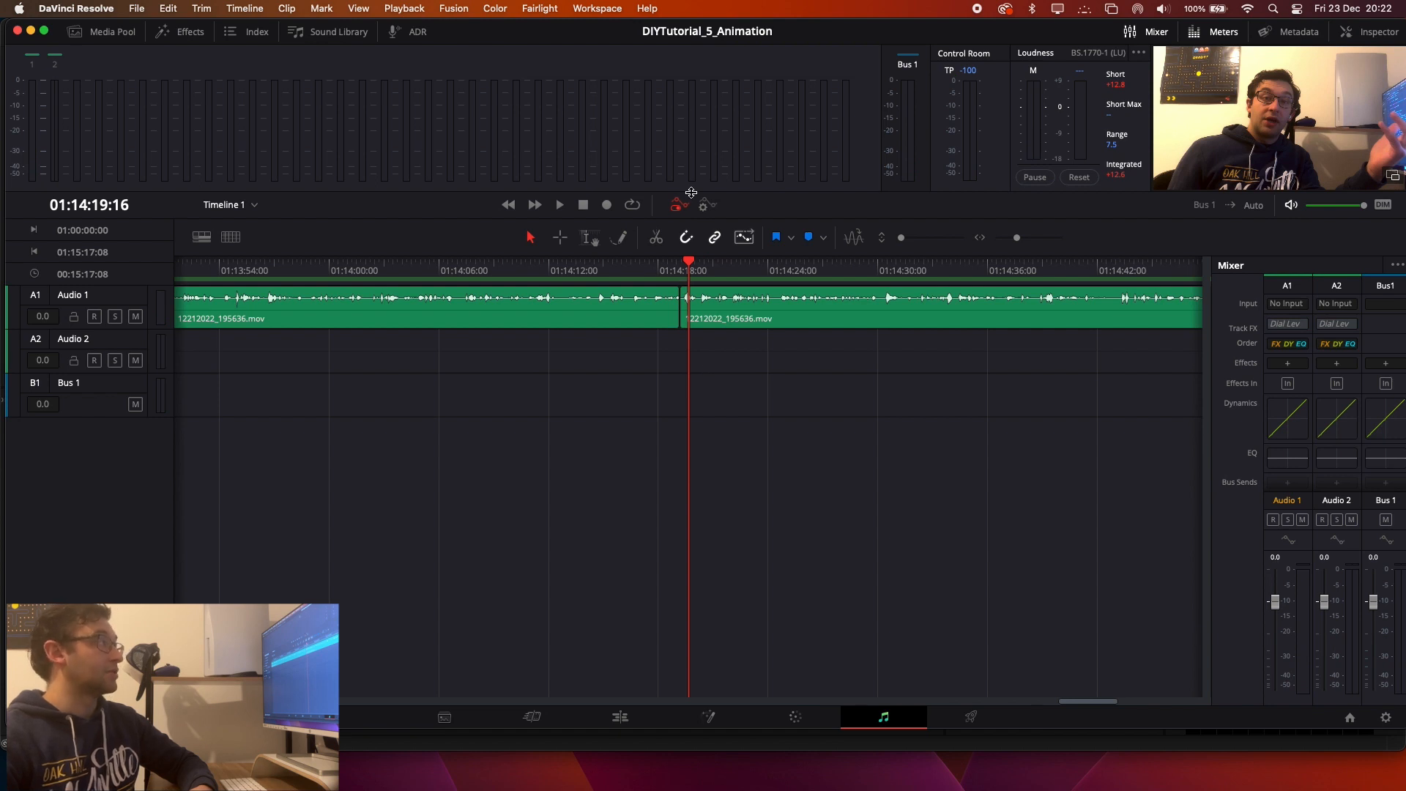
left_click_drag(595, 31, 546, 27)
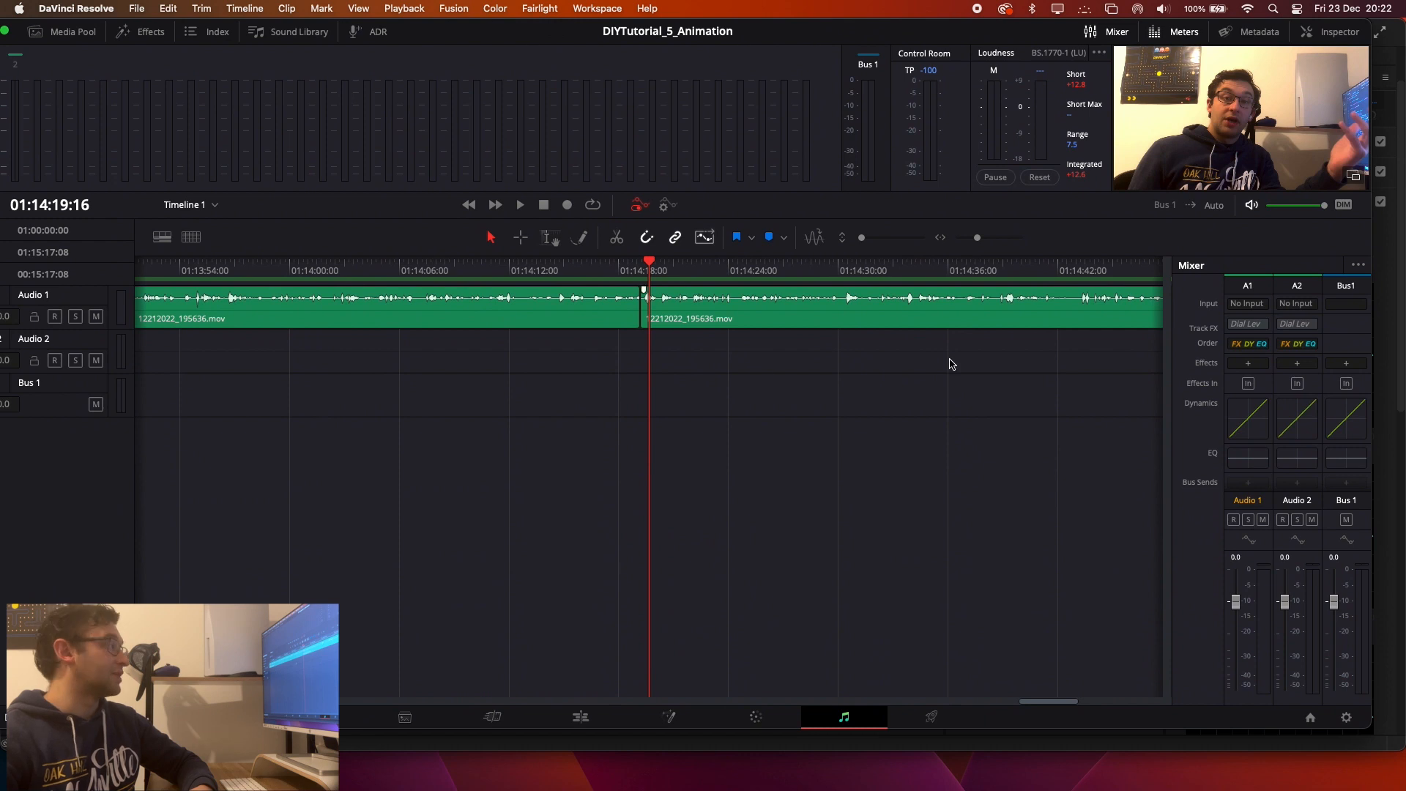